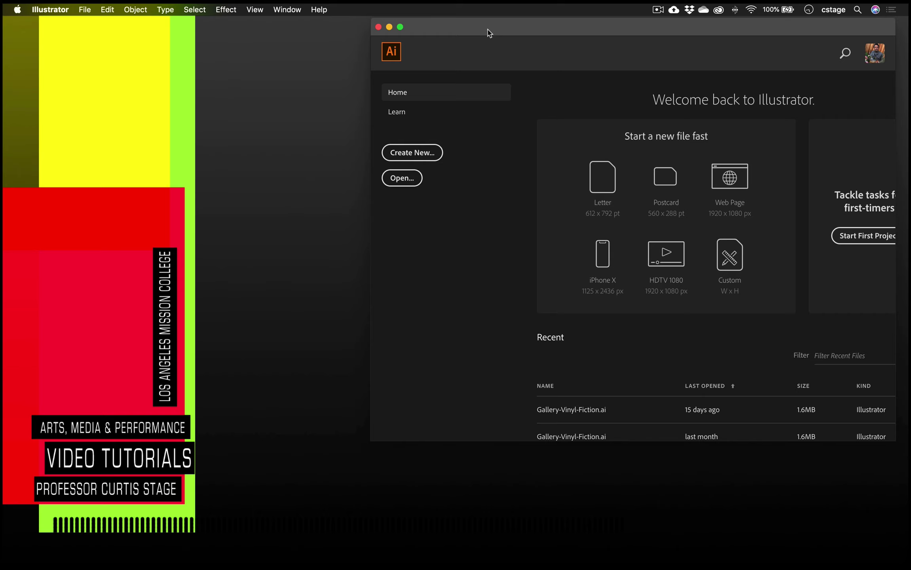
Create a new blank 5 × 5 in document, Untitled-3, from the default preset.
drag(423, 28, 302, 27)
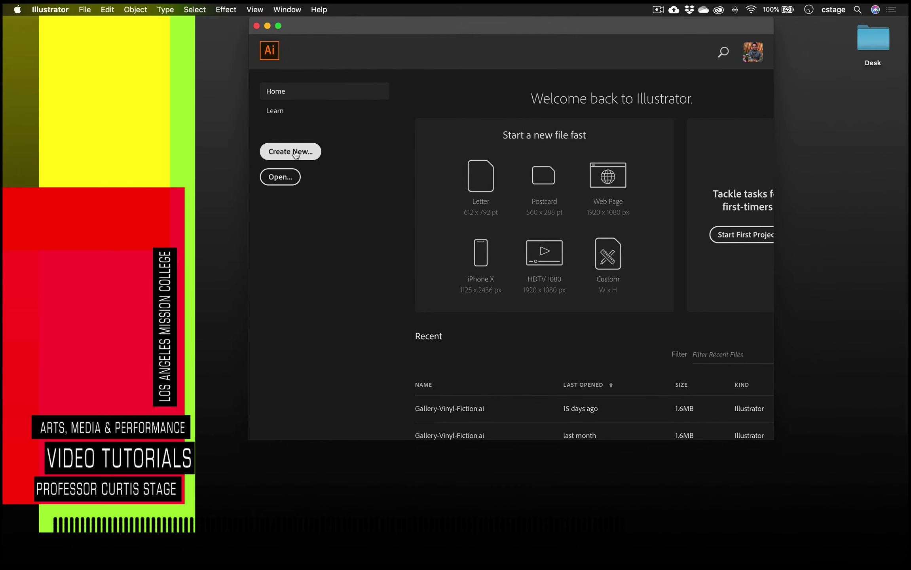
click(295, 152)
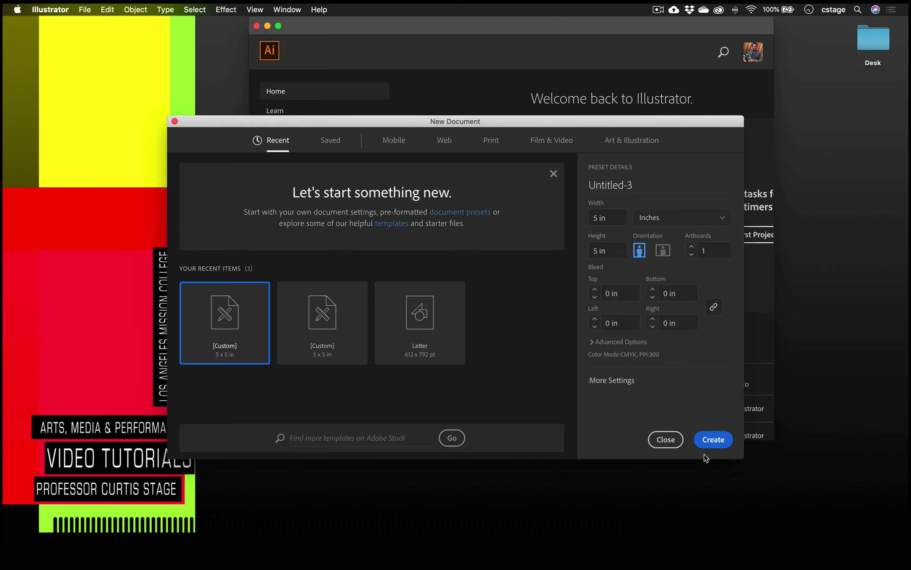
click(712, 440)
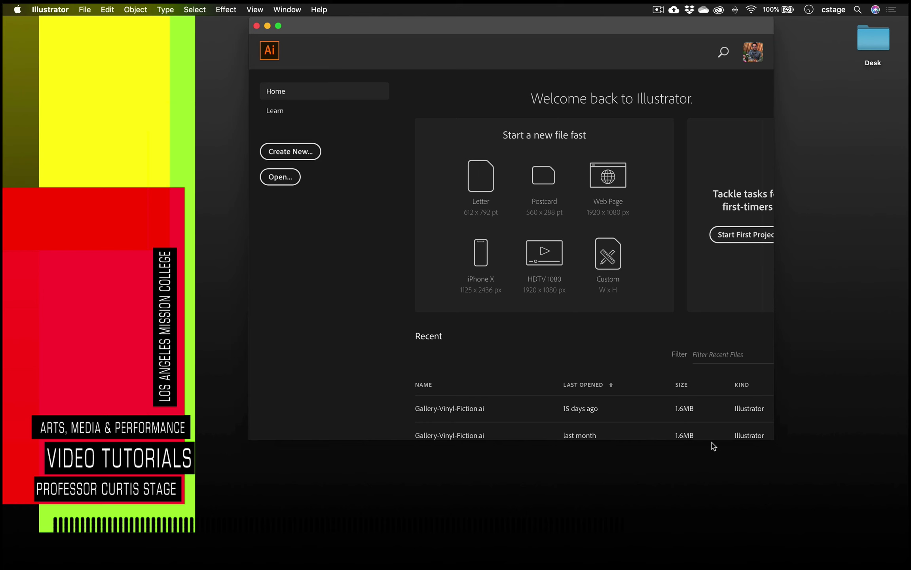
drag(360, 29, 317, 29)
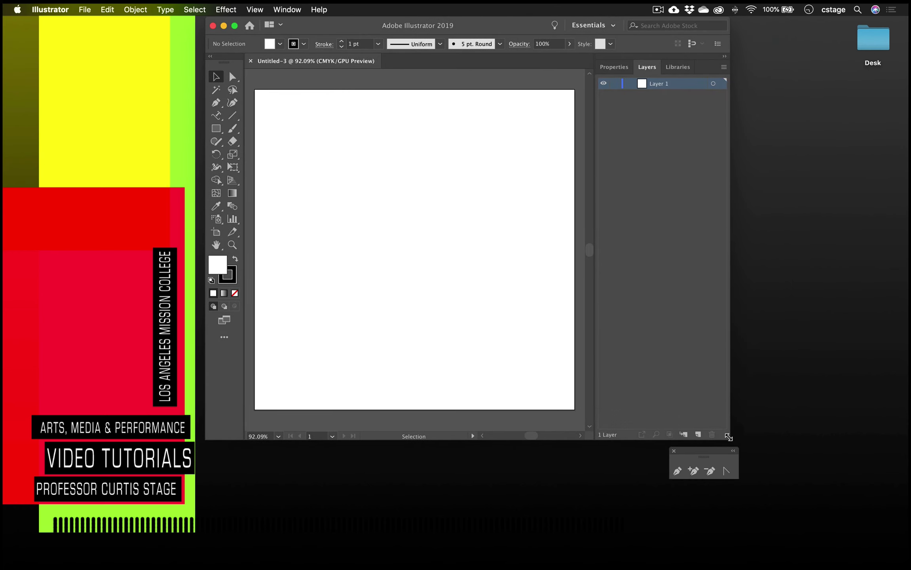
Enlarge the document window and park the pen tools panel below the artboard.
drag(729, 437, 877, 492)
drag(702, 453, 309, 444)
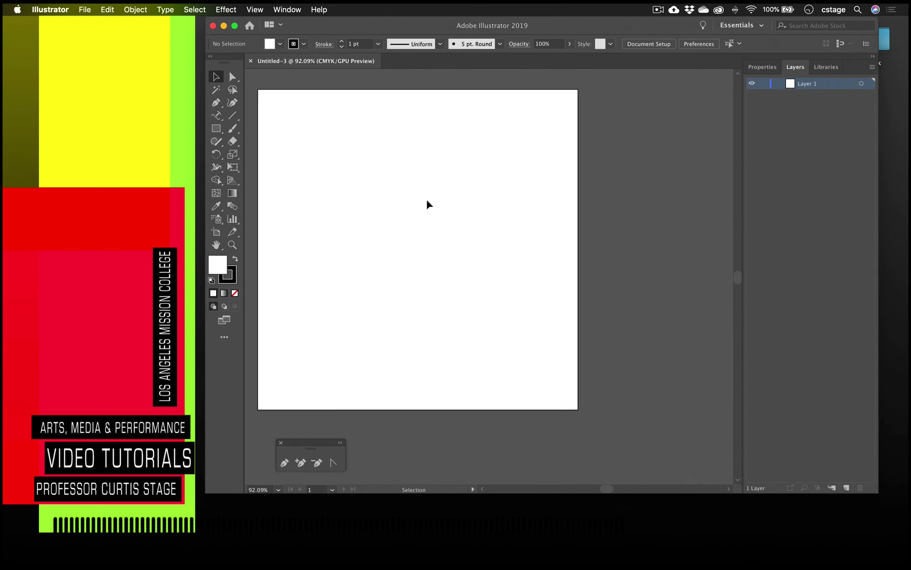
scroll(427, 200, left, 3)
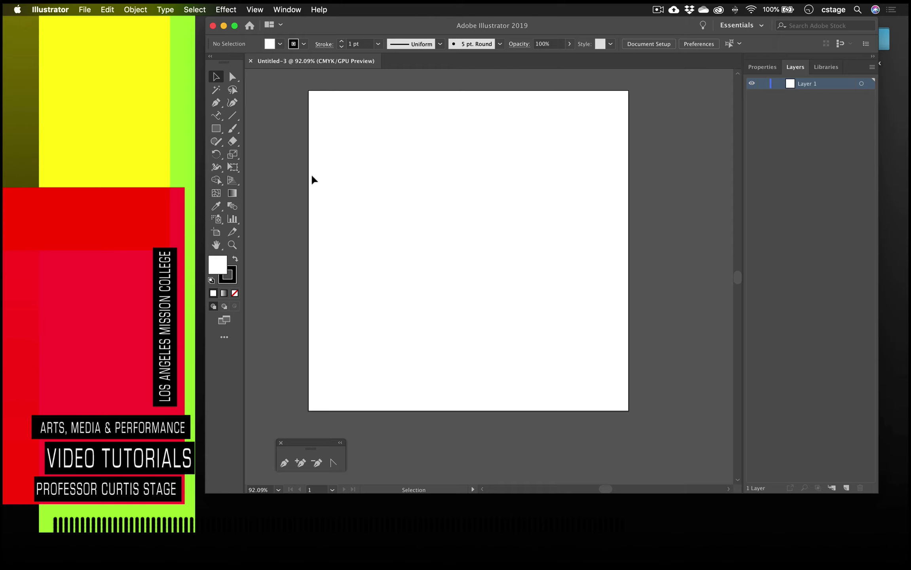
With the Rectangle tool, red fill and stroke None, drag a square across the artboard centre.
click(217, 128)
click(217, 130)
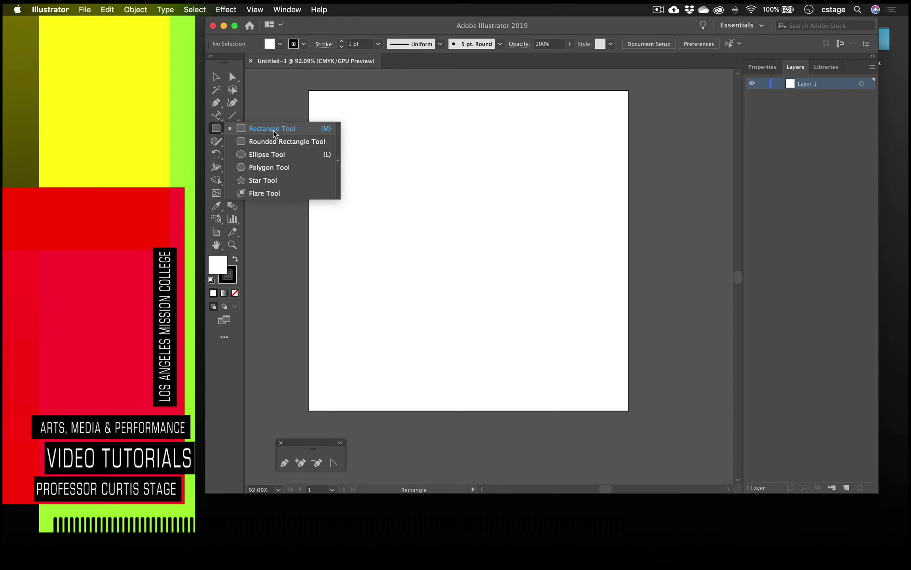
click(273, 129)
click(271, 44)
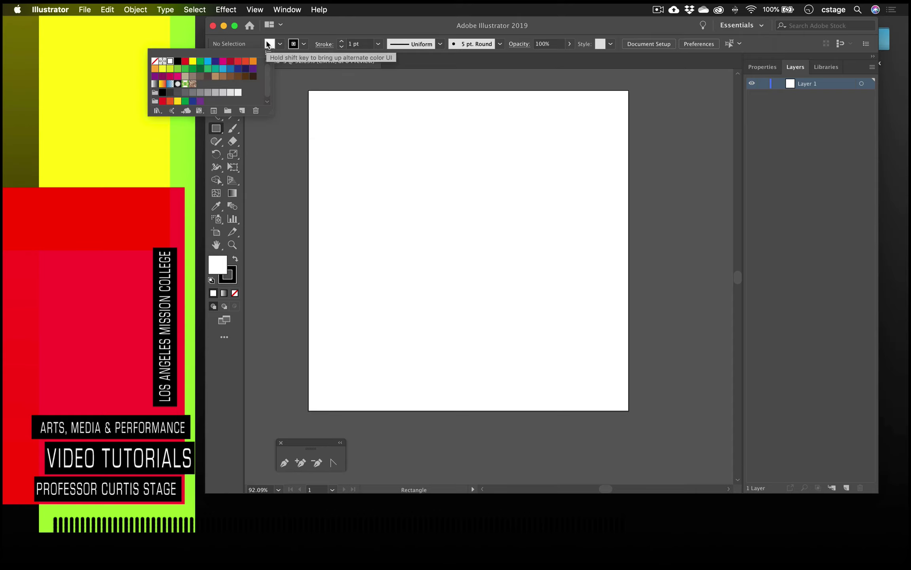
click(185, 61)
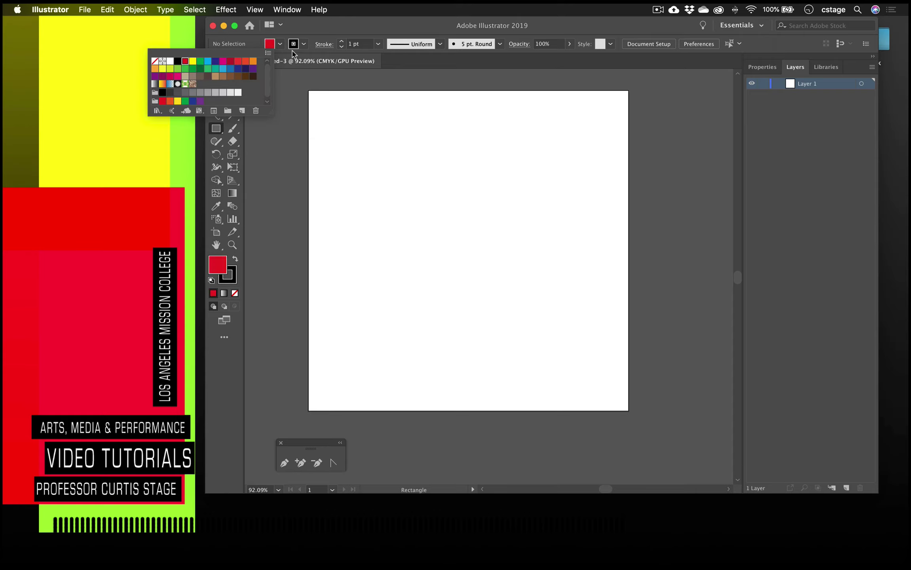
click(303, 45)
click(304, 45)
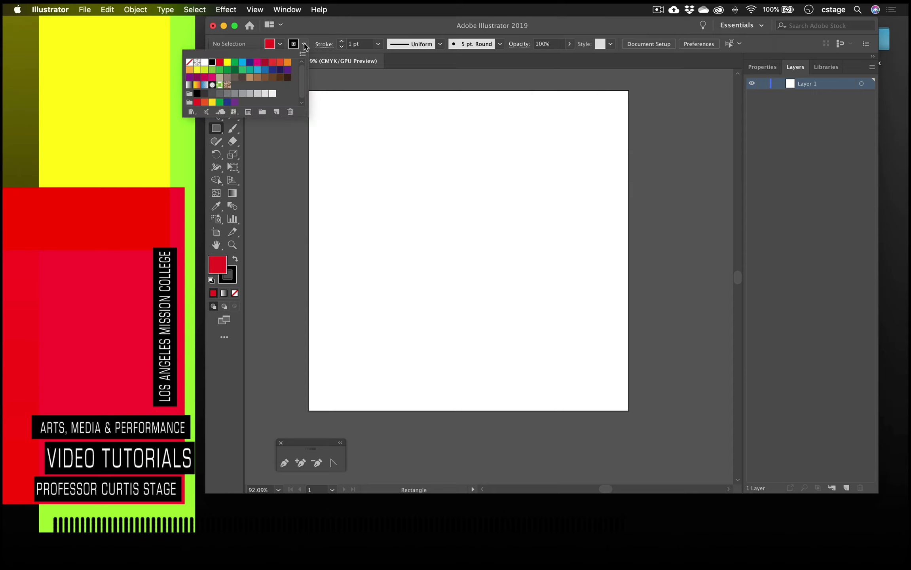
click(189, 63)
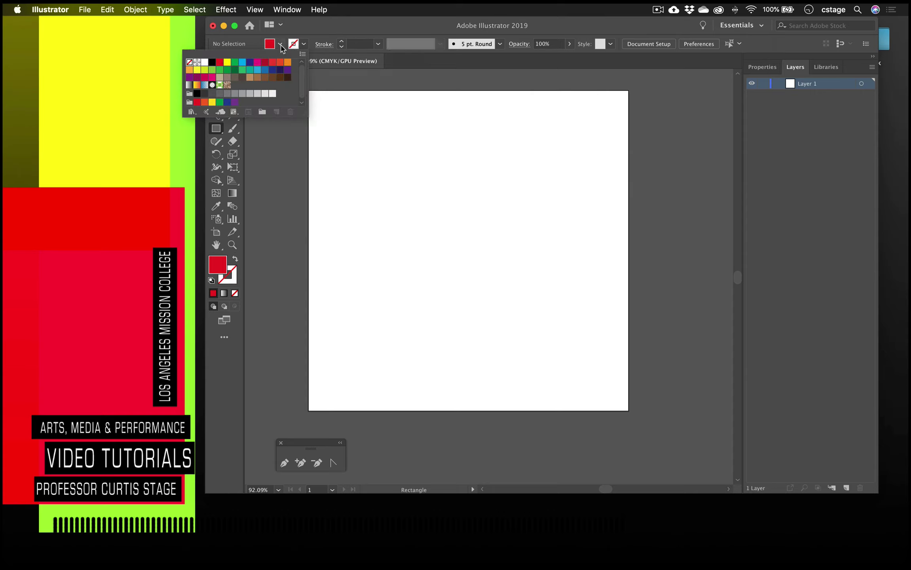
click(359, 126)
mouse_move(396, 173)
mouse_down()
mouse_move(544, 322)
mouse_move(573, 340)
mouse_up()
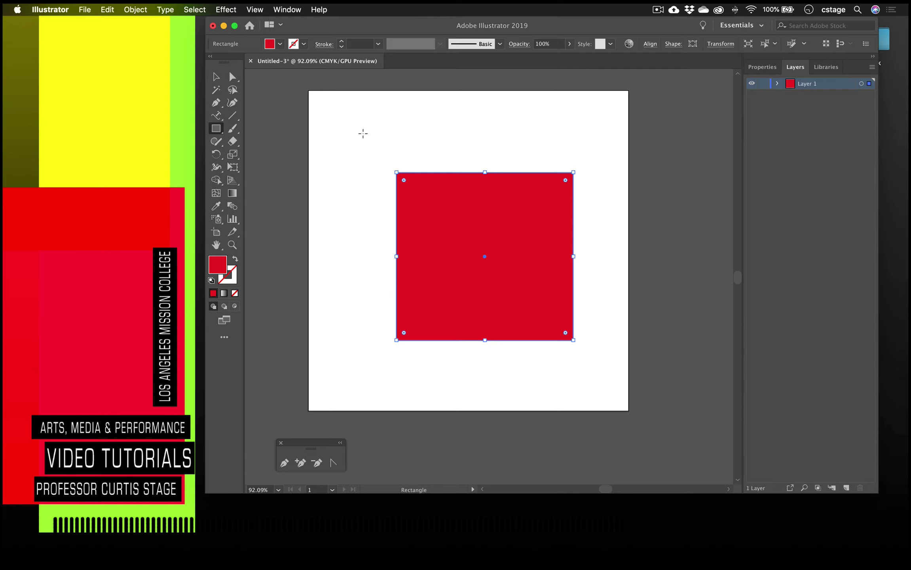
click(218, 79)
Move the red square up and to the left, then deselect it.
drag(464, 249, 440, 207)
click(566, 292)
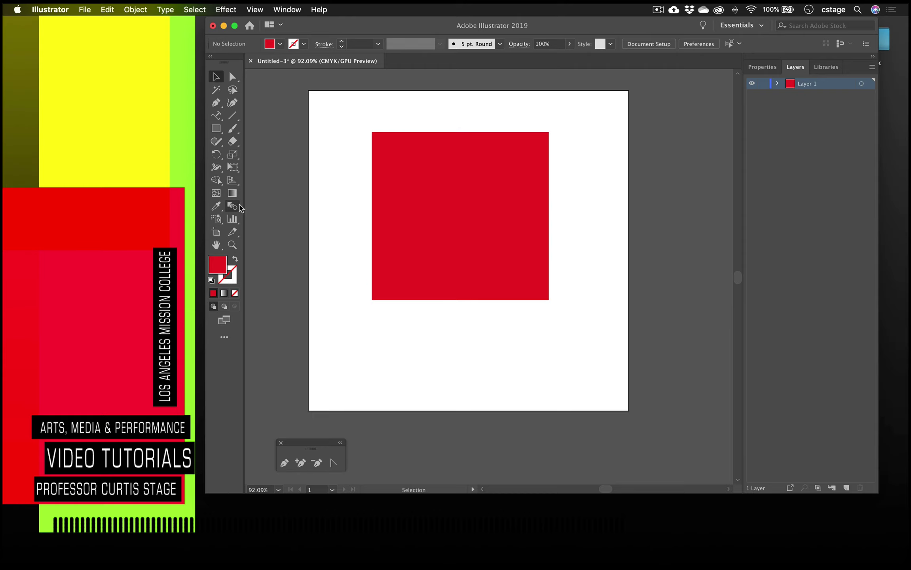
click(220, 131)
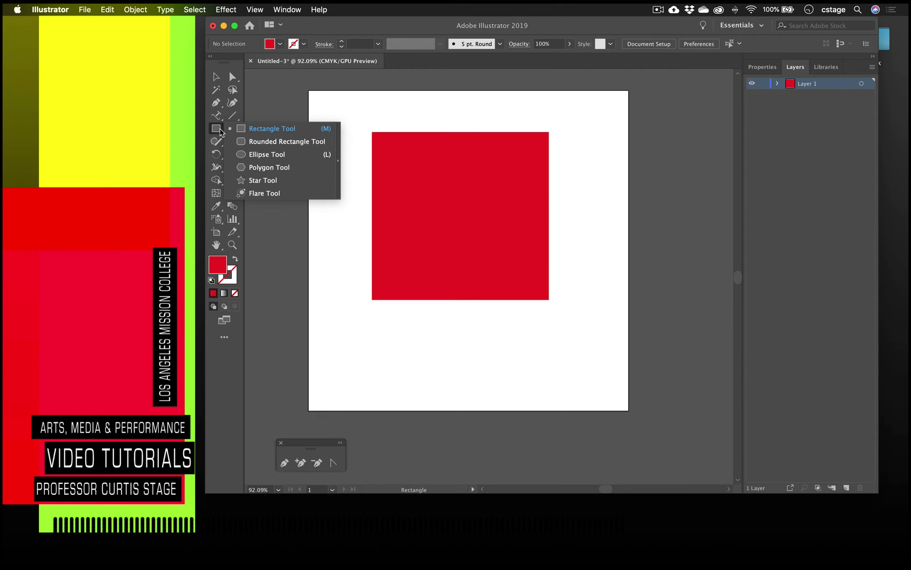
click(267, 158)
Draw a cyan-filled circle overlapping the square's lower-right corner.
click(272, 47)
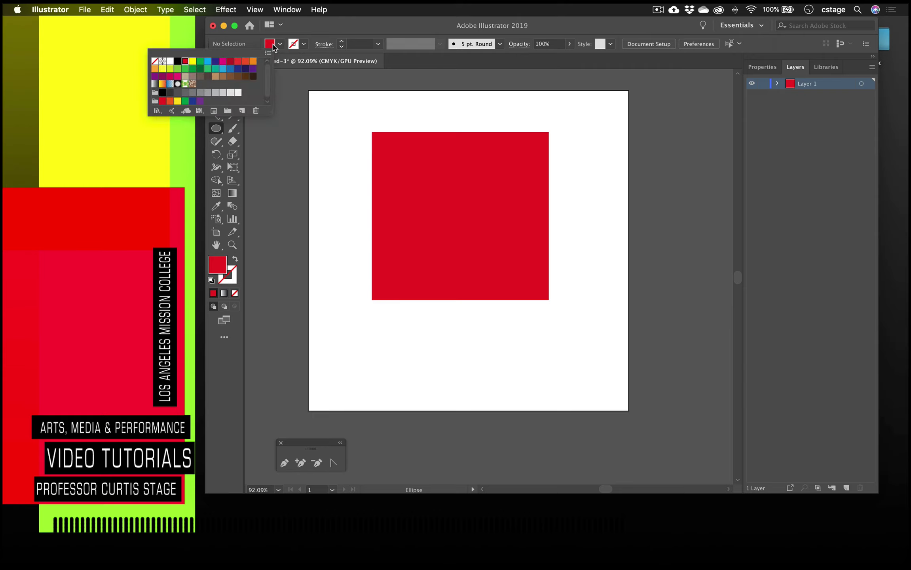
click(208, 62)
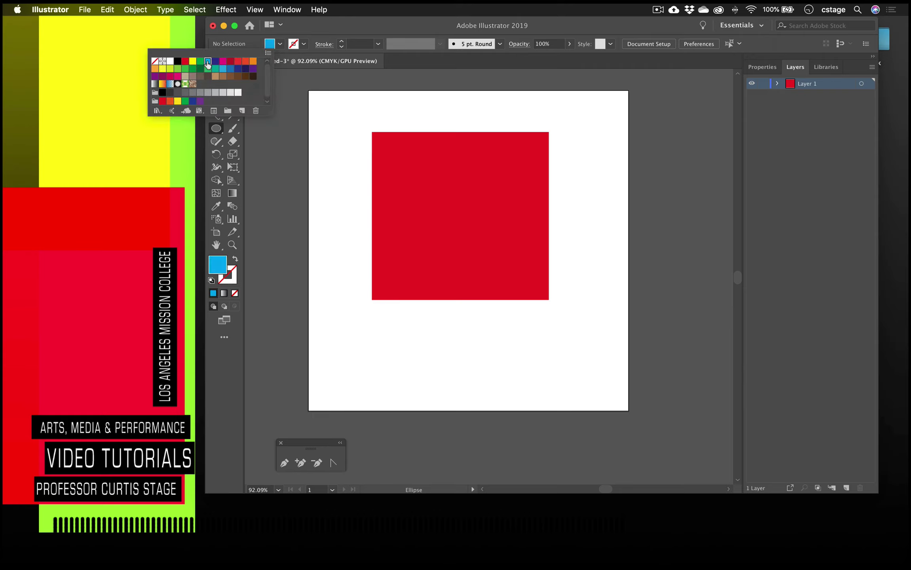
click(281, 47)
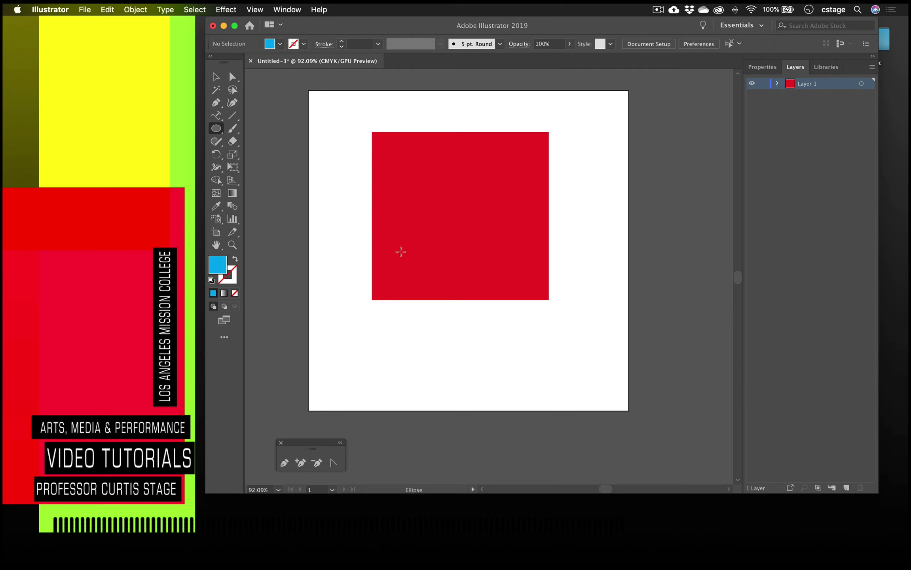
drag(431, 239, 613, 426)
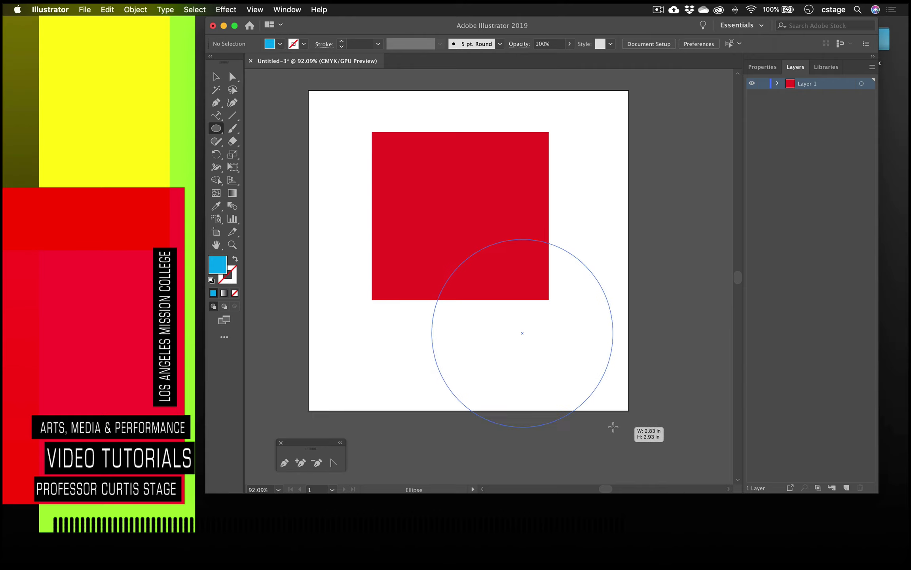
click(778, 84)
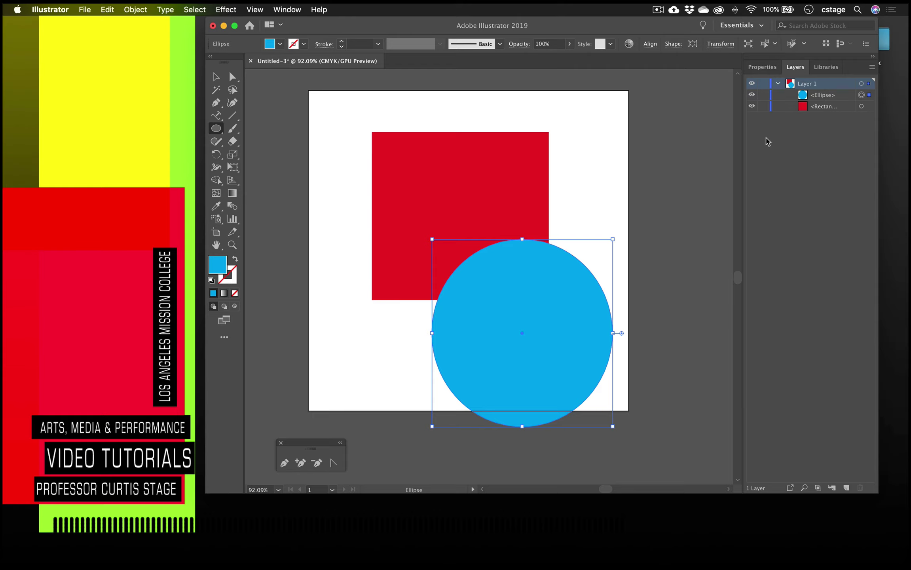
Nudge the cyan circle up-left and drag its top anchor point slightly upward.
click(216, 76)
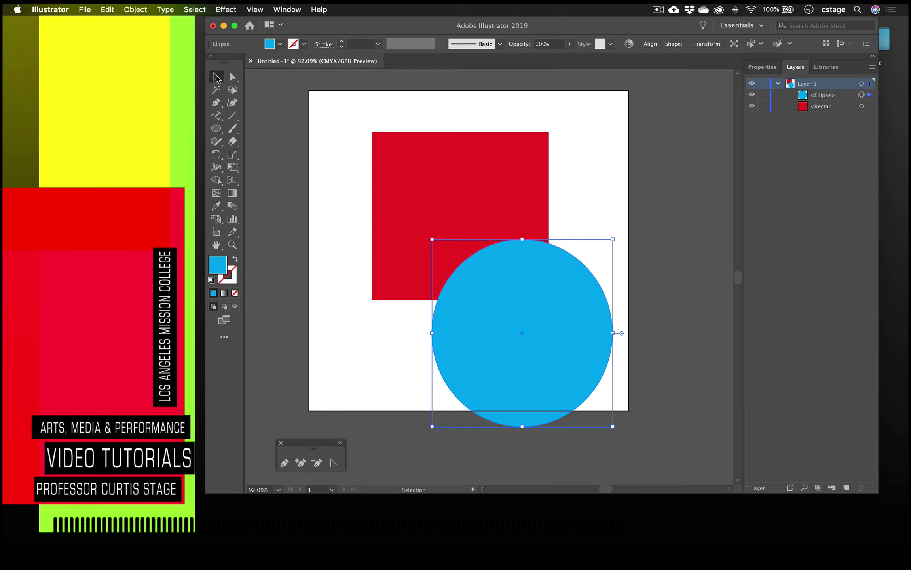
drag(516, 316, 506, 301)
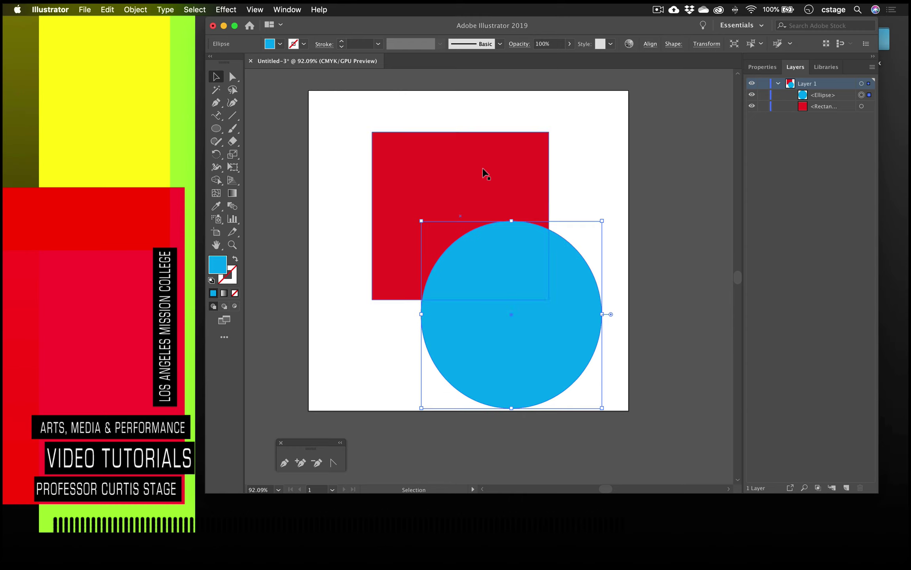
click(233, 77)
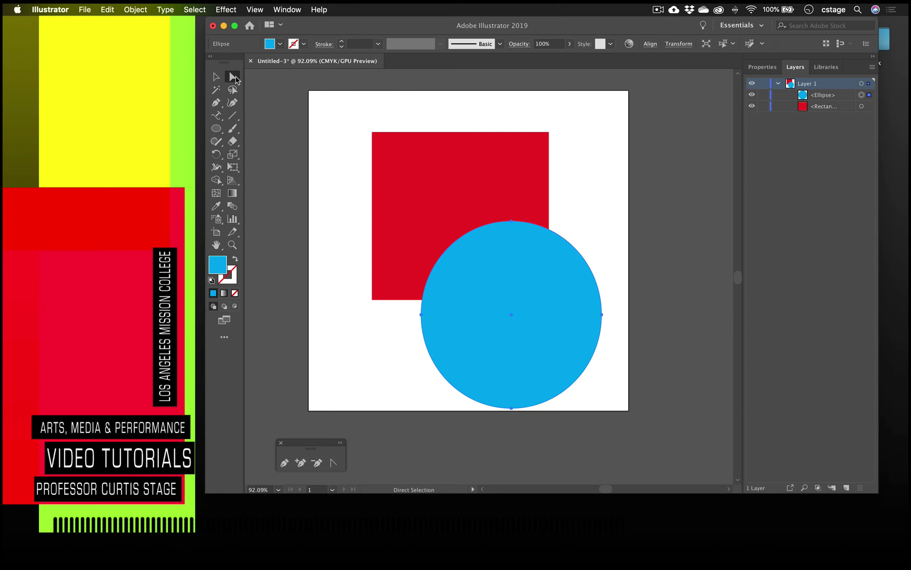
click(511, 221)
mouse_move(511, 221)
mouse_down()
mouse_move(515, 269)
mouse_move(511, 218)
mouse_up()
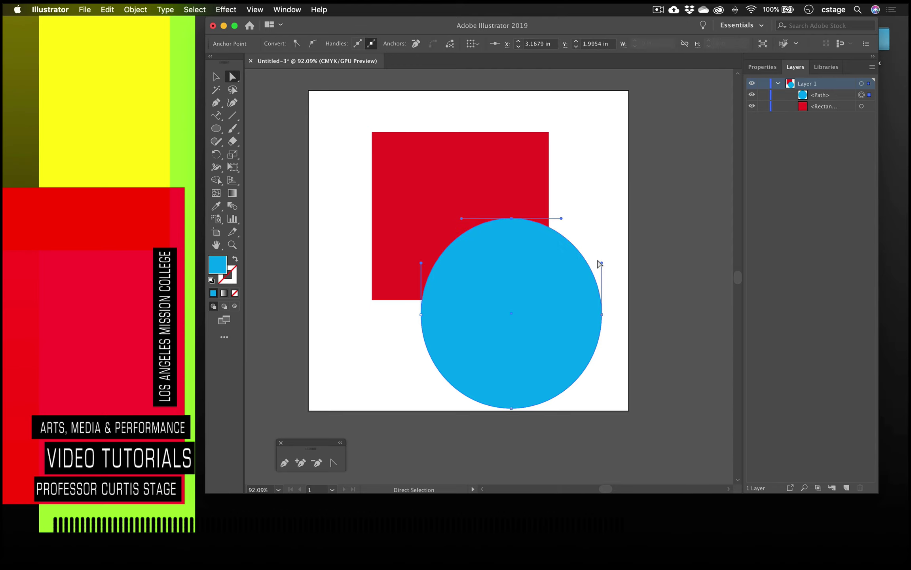
click(598, 230)
key(v)
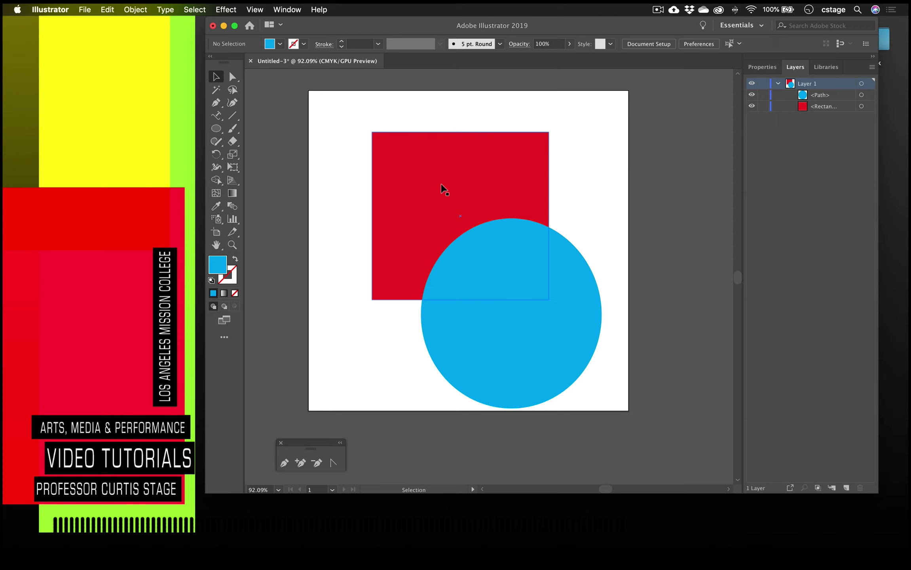
Open Window > Pathfinder and place the panel beside the artboard's upper right.
click(295, 10)
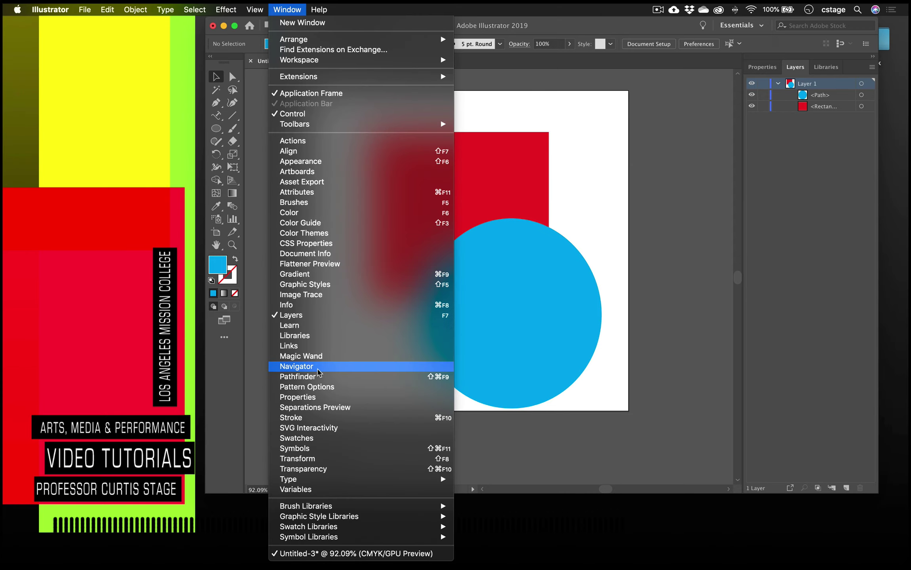
click(321, 378)
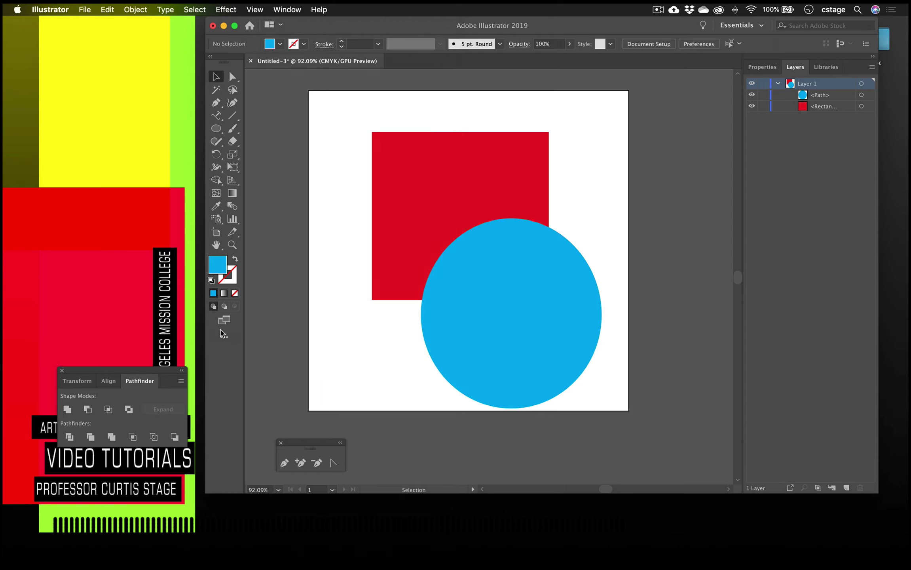
drag(148, 368, 669, 131)
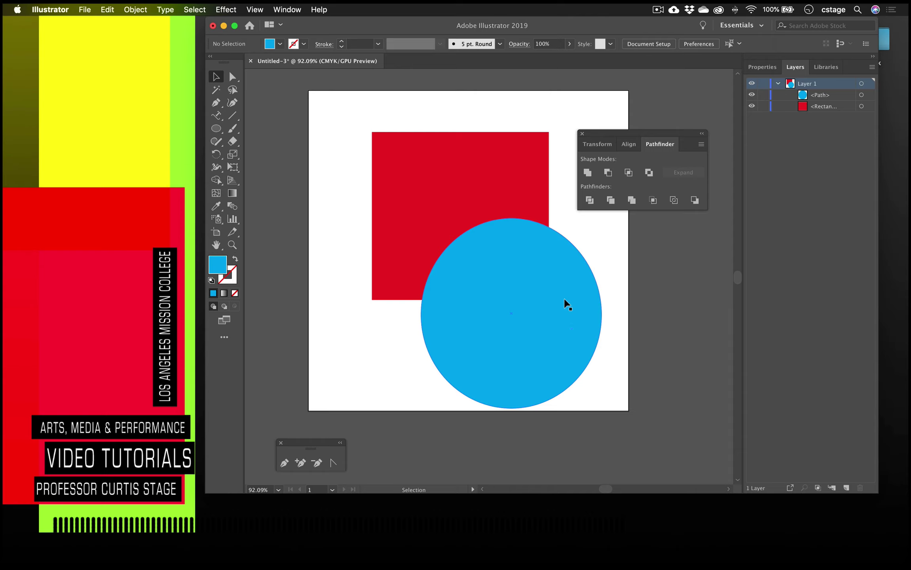
Select both the cyan circle and red square through the Layers panel.
drag(347, 138, 566, 351)
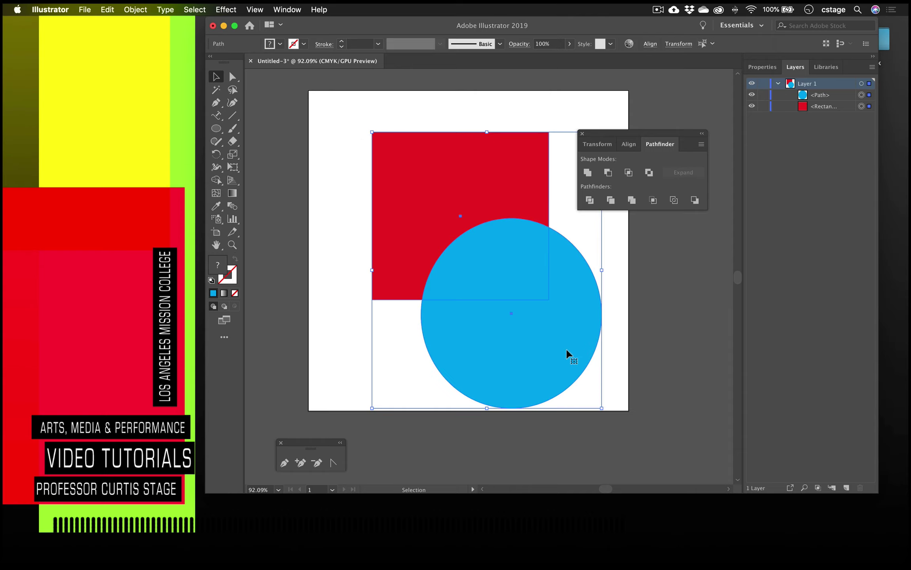
click(639, 323)
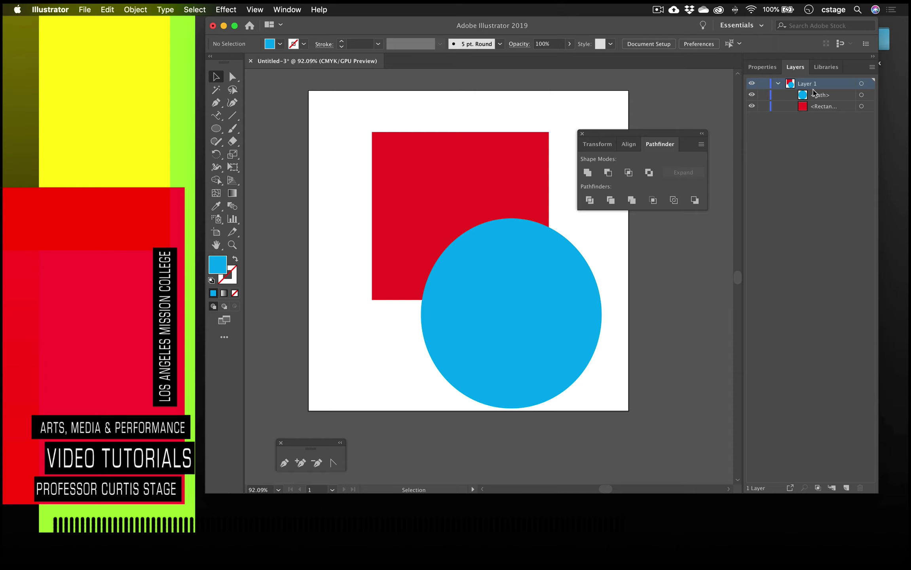
click(861, 84)
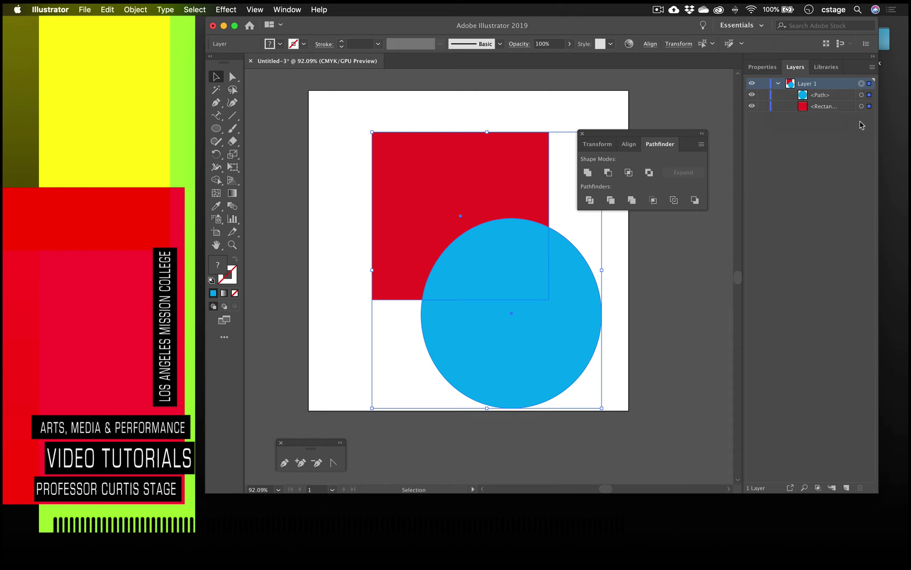
click(861, 96)
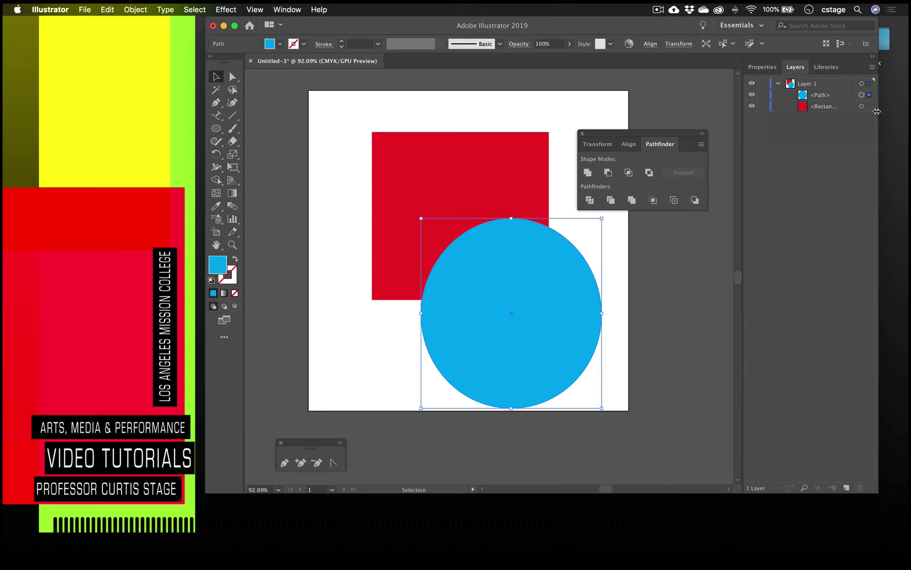
shift+click(861, 106)
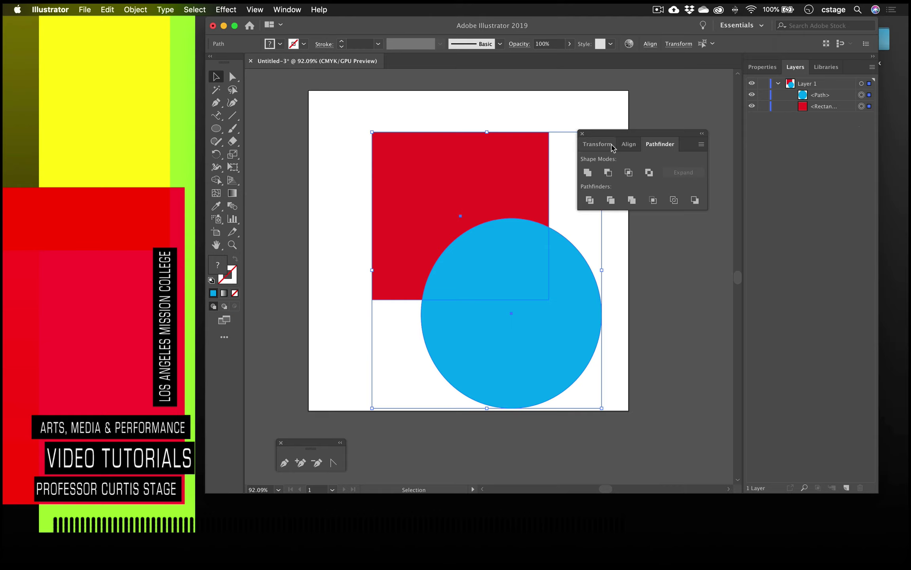
drag(609, 136, 663, 192)
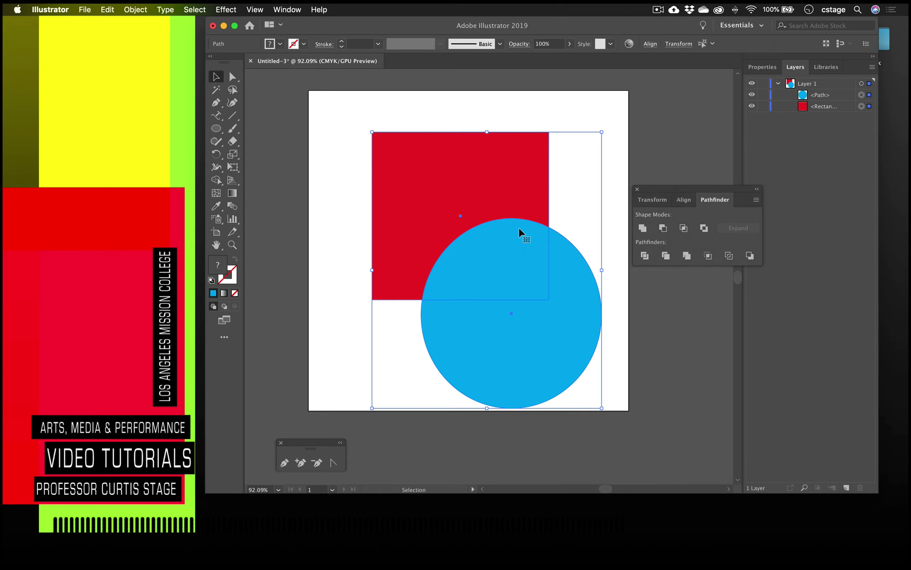
Scale both shapes down together by their bounding box, keeping the circle round.
drag(371, 133, 398, 180)
drag(455, 248, 405, 196)
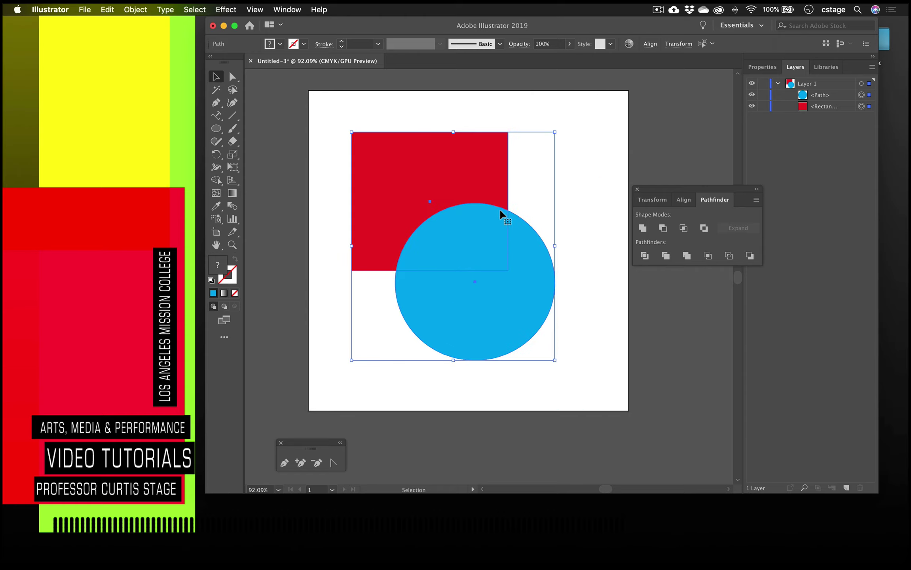
drag(556, 361, 599, 386)
drag(597, 258, 572, 258)
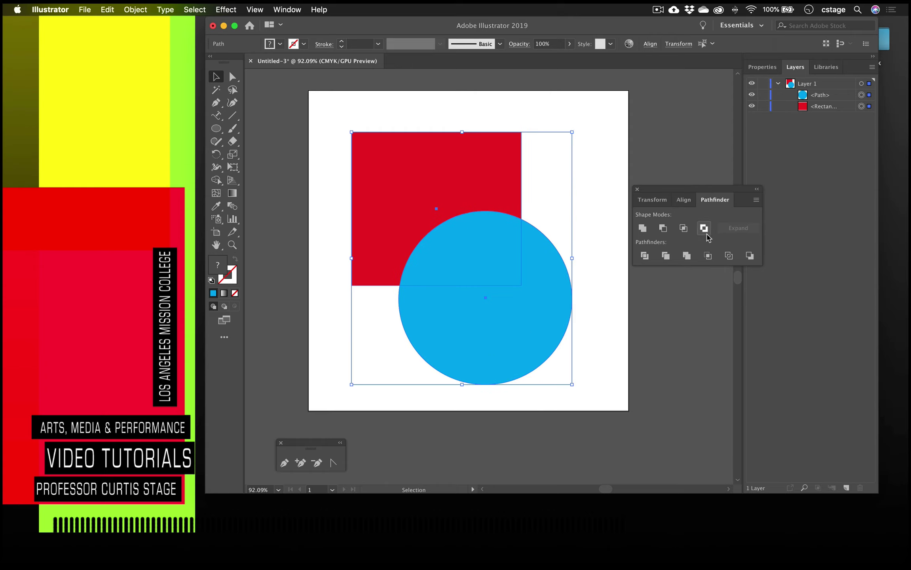
Apply Pathfinder Unite to merge the square and circle into one blue path.
drag(663, 189, 664, 164)
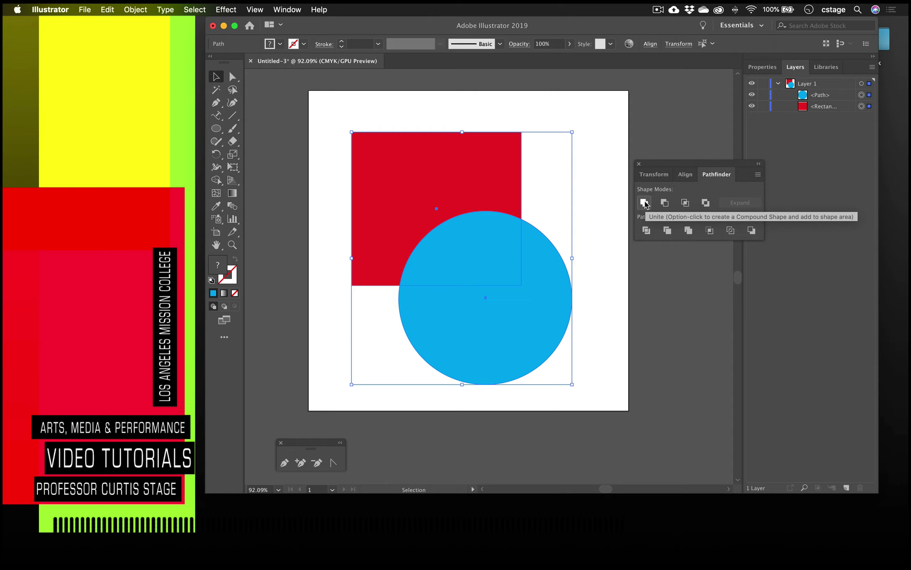
click(644, 203)
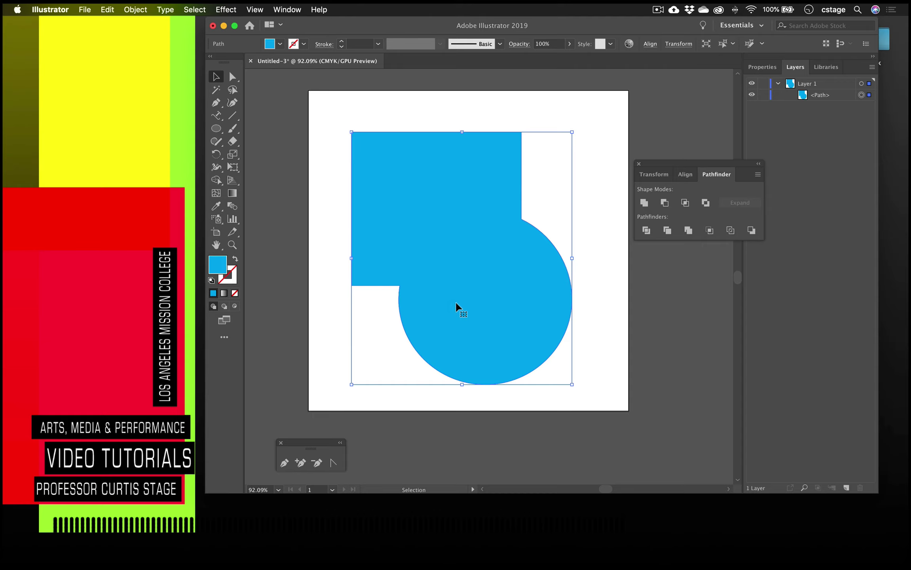
key(super+z)
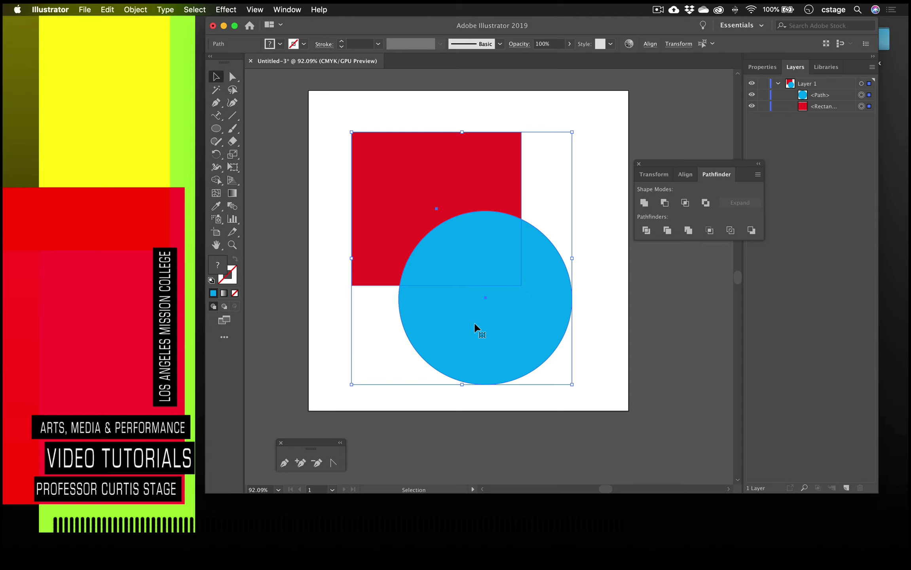
click(643, 202)
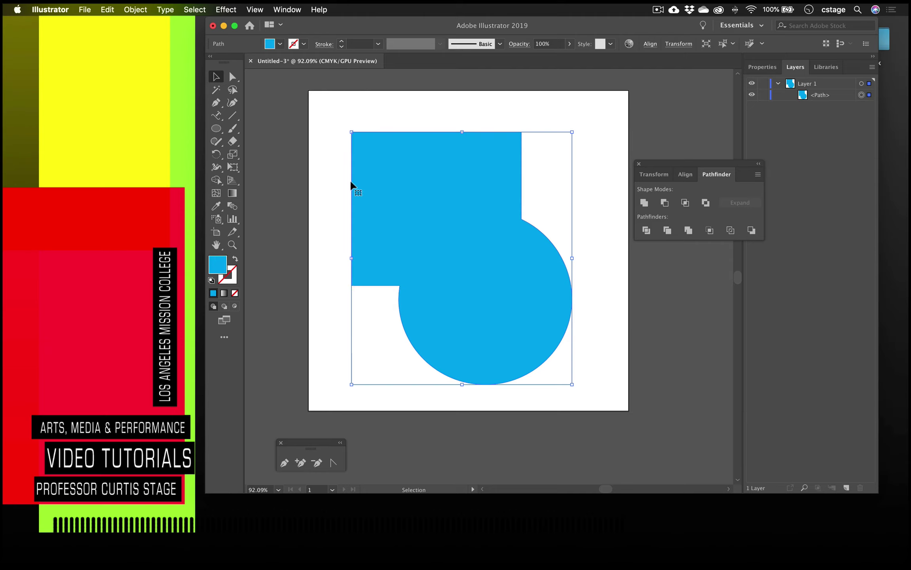
click(233, 78)
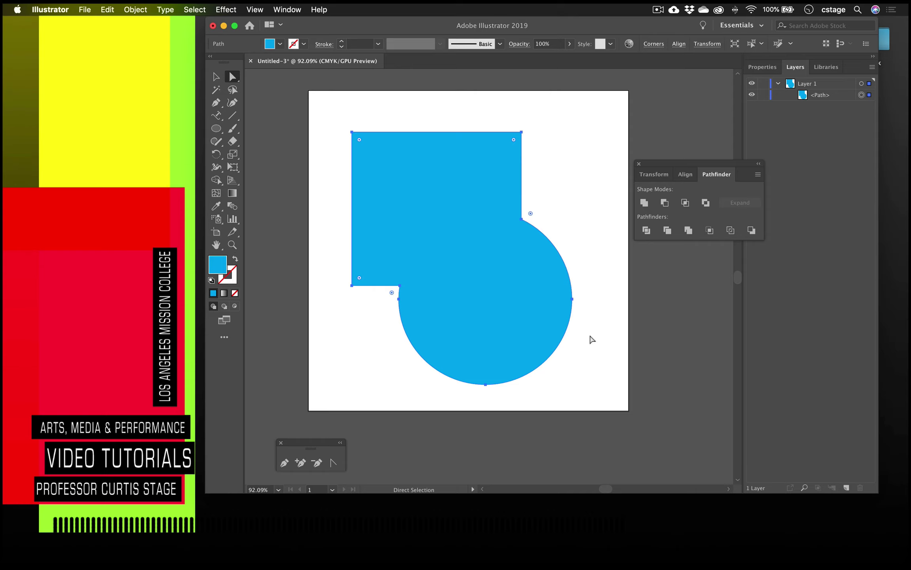
Undo the Unite, test Minus Front on both shapes, then undo the cut-out.
key(super+z)
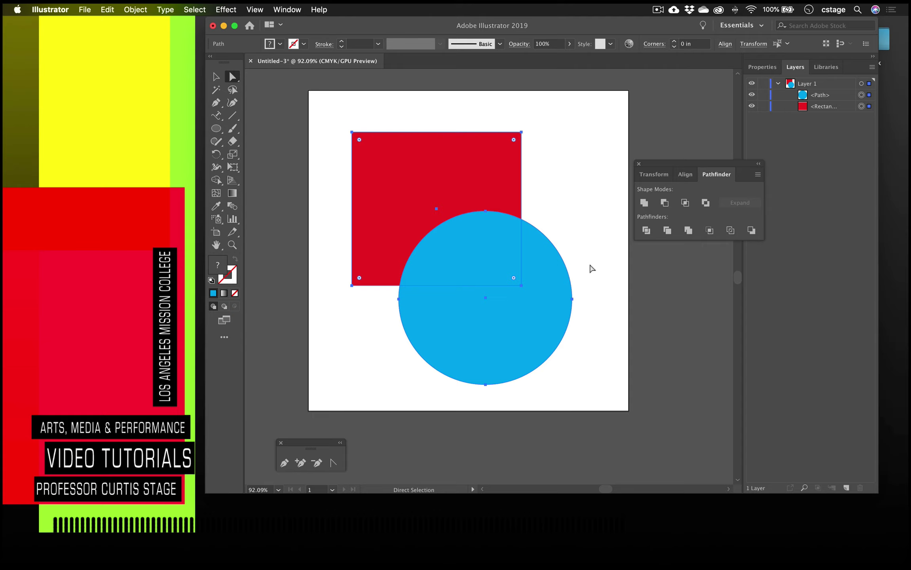
key(v)
drag(343, 96, 595, 411)
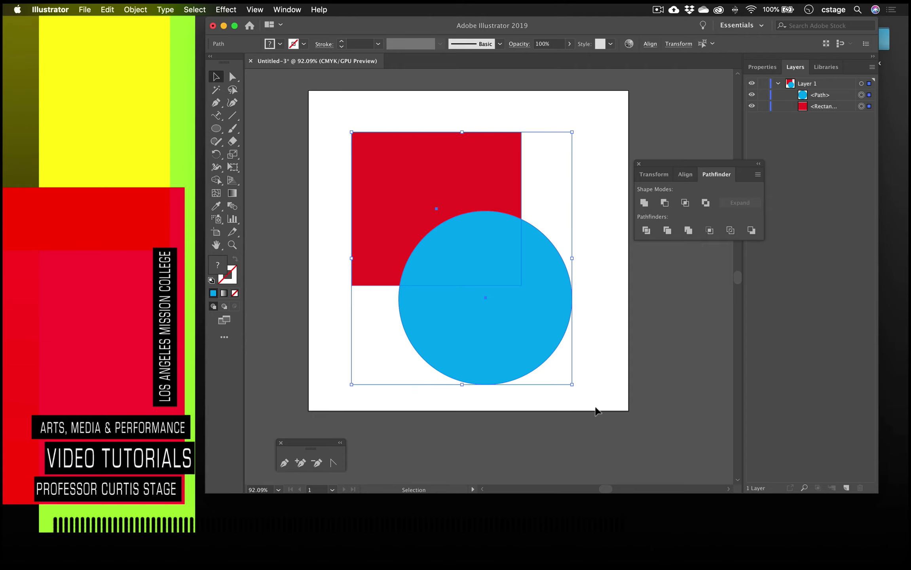
click(665, 203)
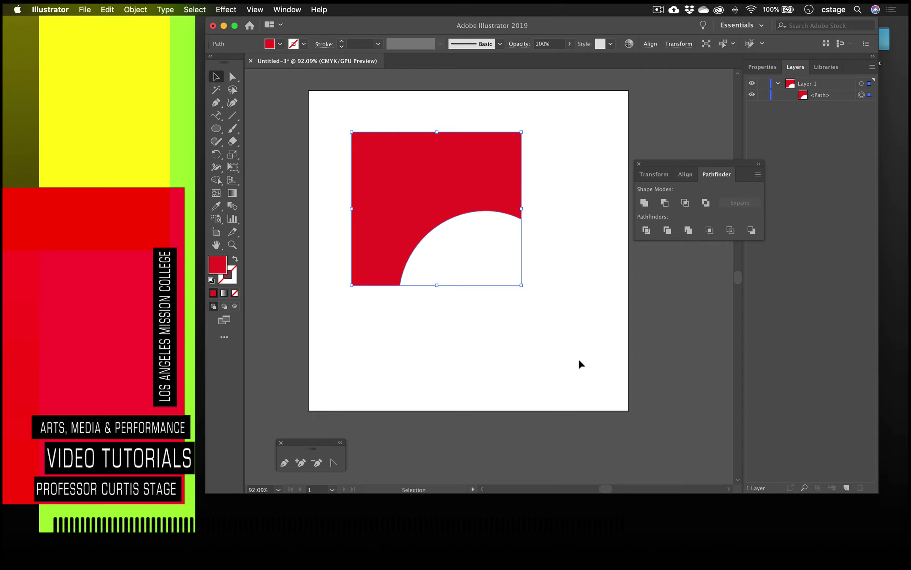
click(483, 368)
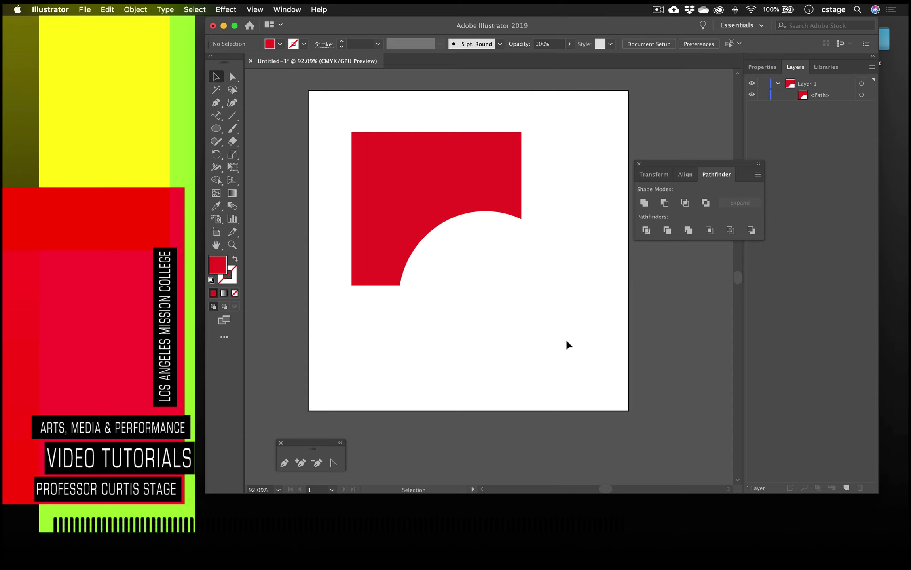
key(super+z)
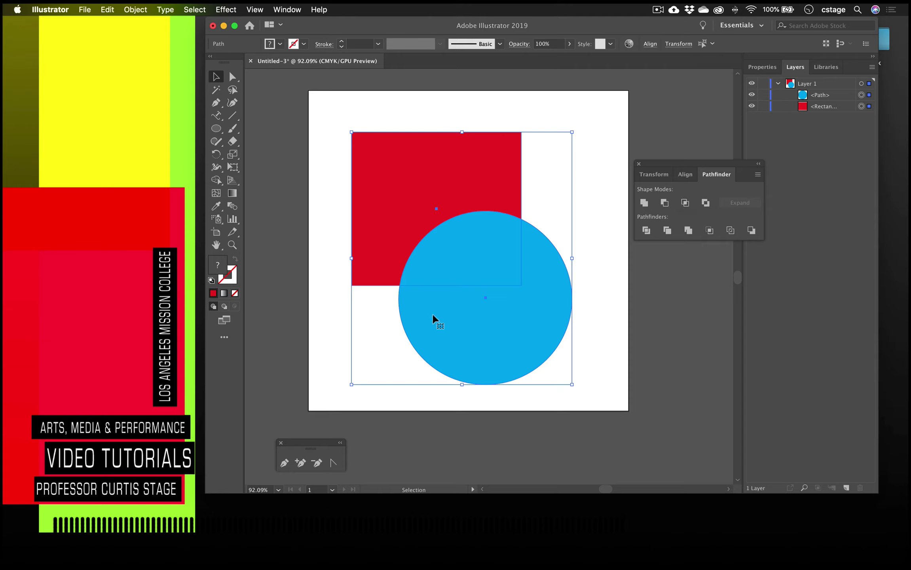
Apply Intersect to preview the overlapping blue wedge, then undo it.
click(685, 203)
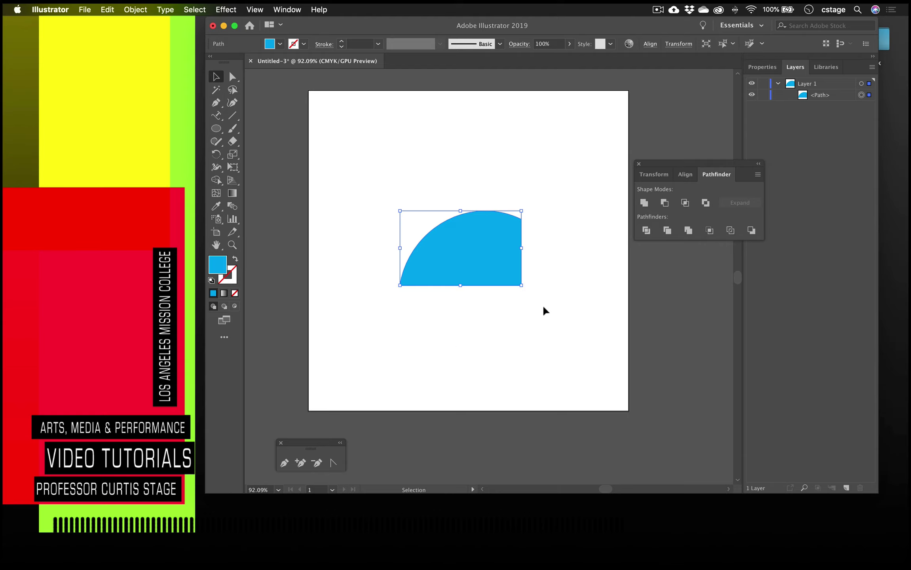
key(super+z)
key(super+z)
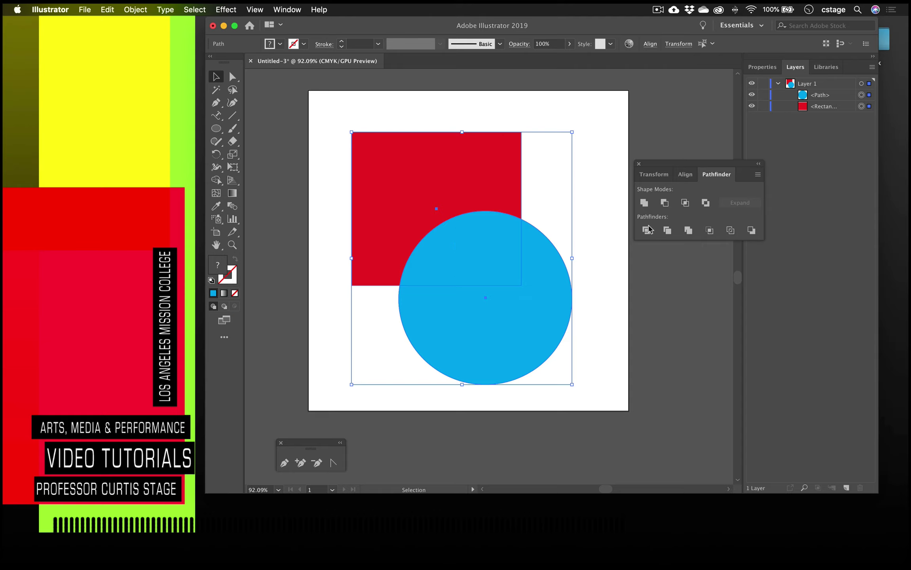
Knock out the square–circle overlap with Pathfinder Exclude, then shift the circle piece down-right.
click(706, 206)
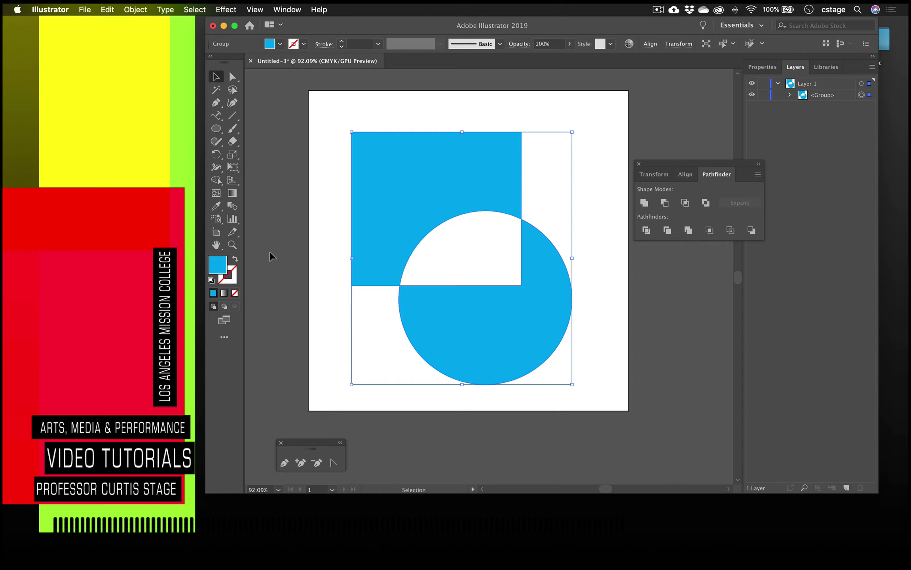
click(233, 76)
click(411, 289)
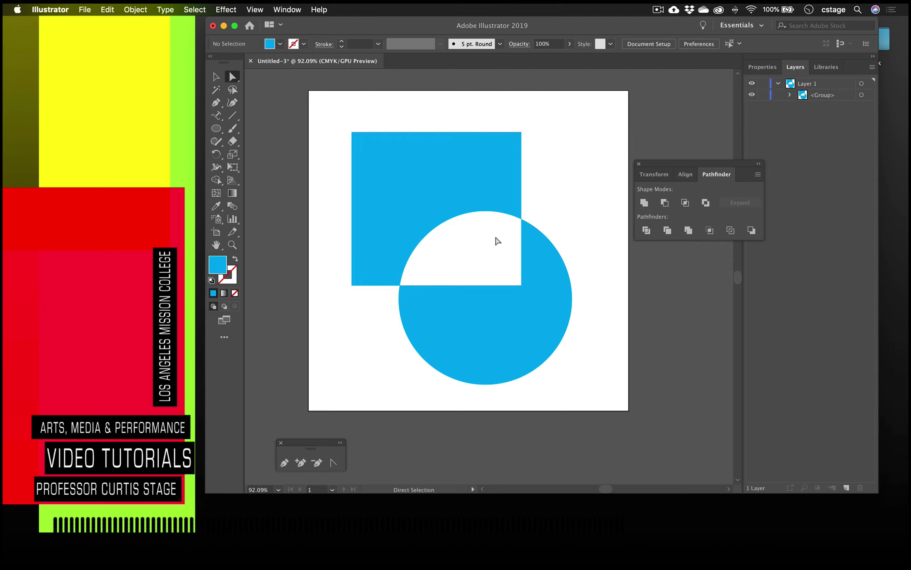
drag(479, 335, 513, 313)
click(482, 392)
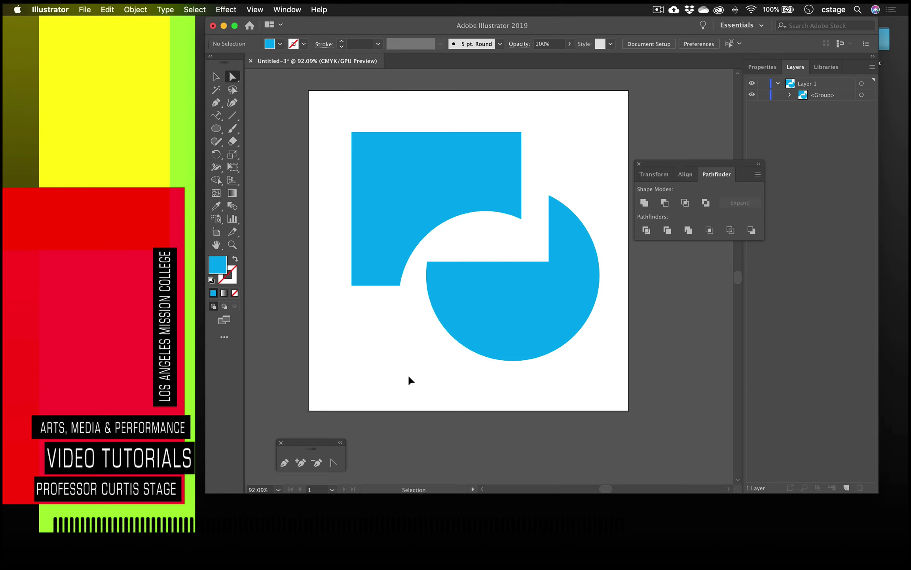
Undo the Exclude, select both shapes' anchors and split them with Pathfinder Divide.
key(super+z)
key(super+z)
key(super+z)
key(super+z)
key(a)
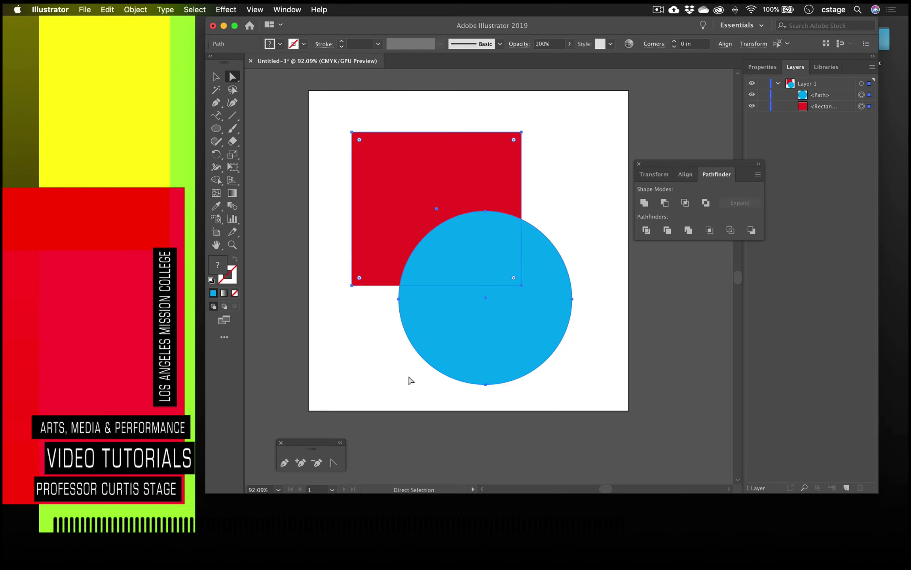
drag(342, 116, 630, 419)
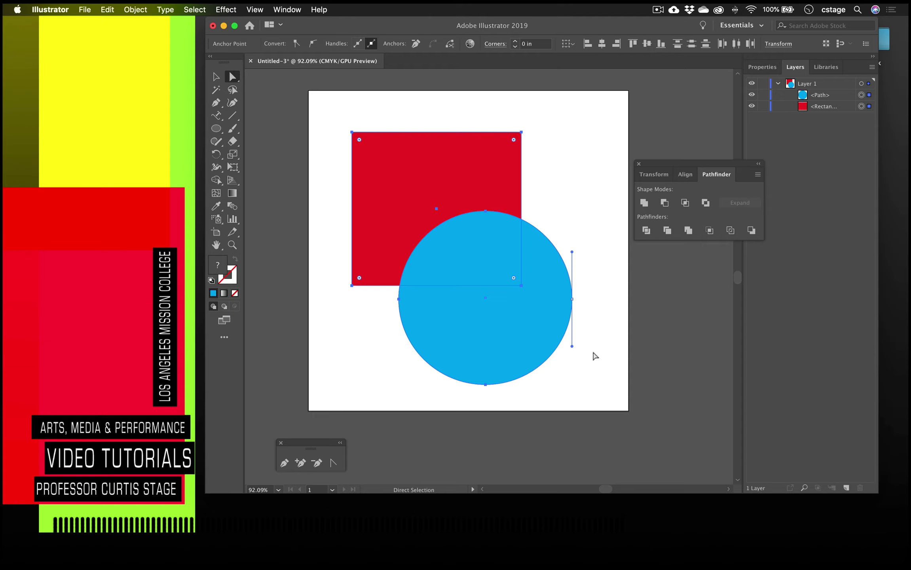
click(650, 233)
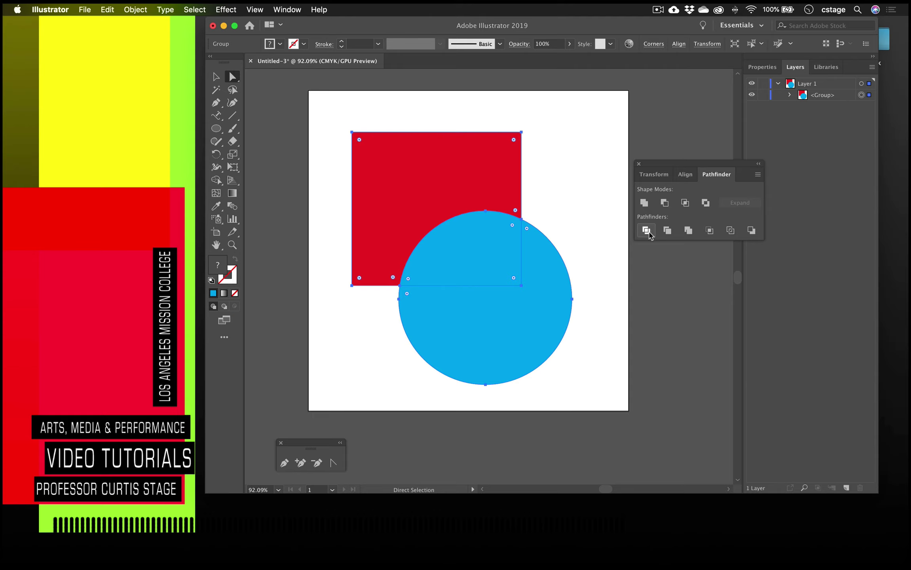
Pull the circle, overlap and square pieces apart, then undo back to the separate shapes.
click(216, 77)
click(318, 145)
click(413, 195)
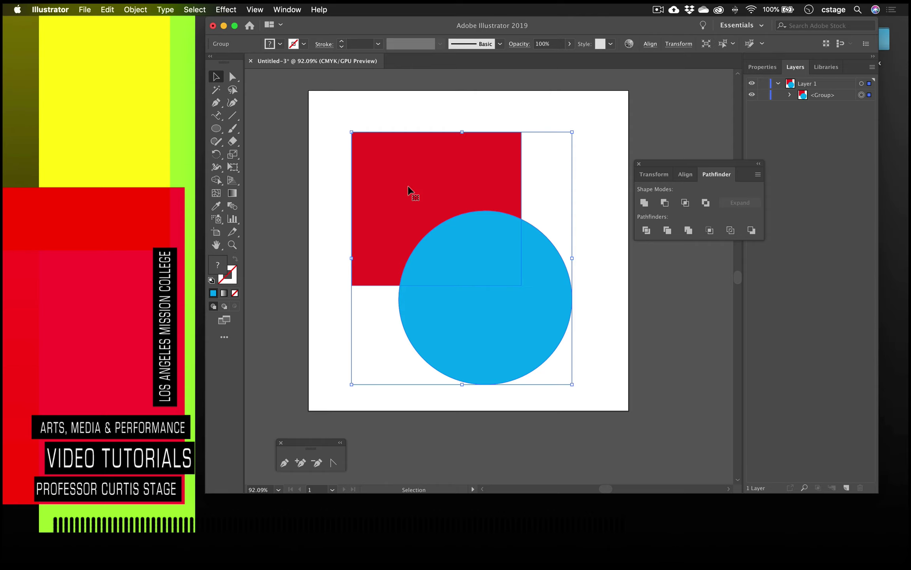
click(233, 77)
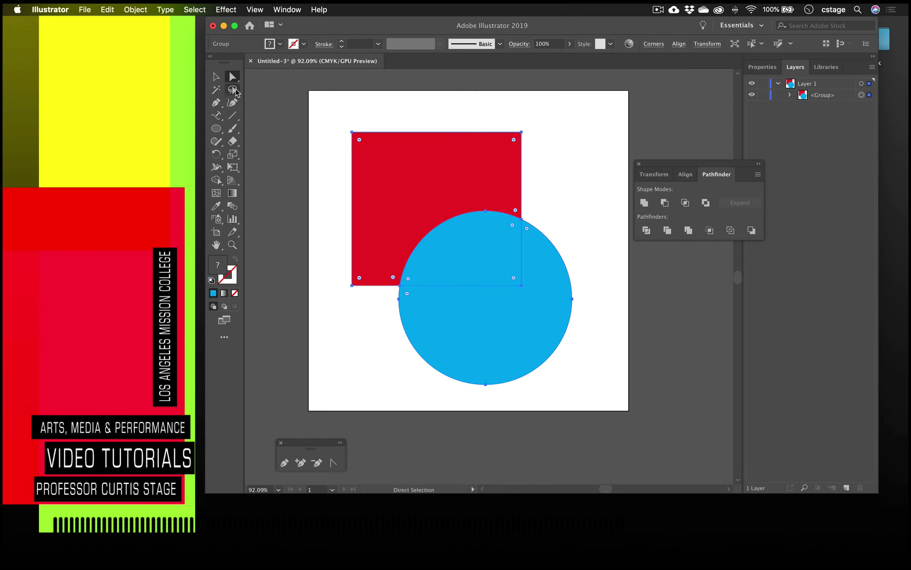
click(484, 321)
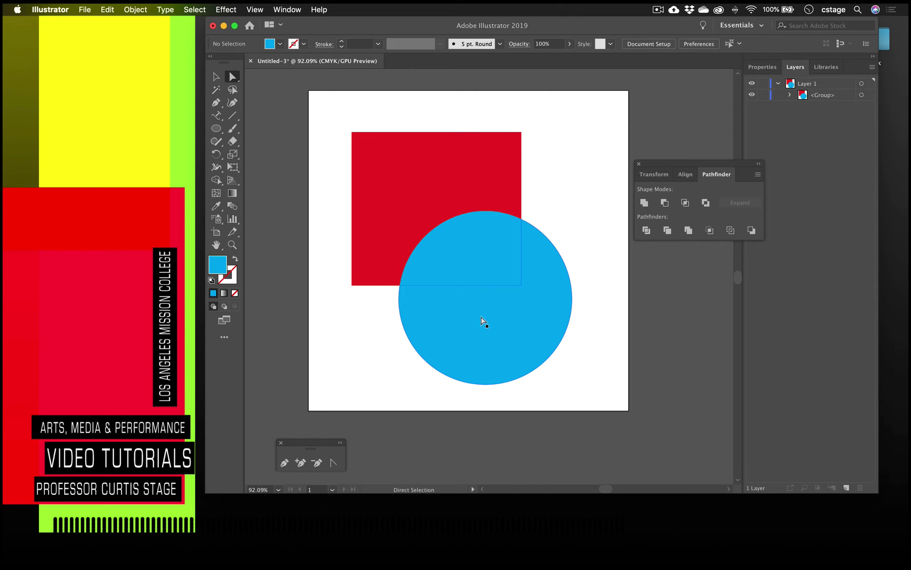
drag(495, 351, 527, 387)
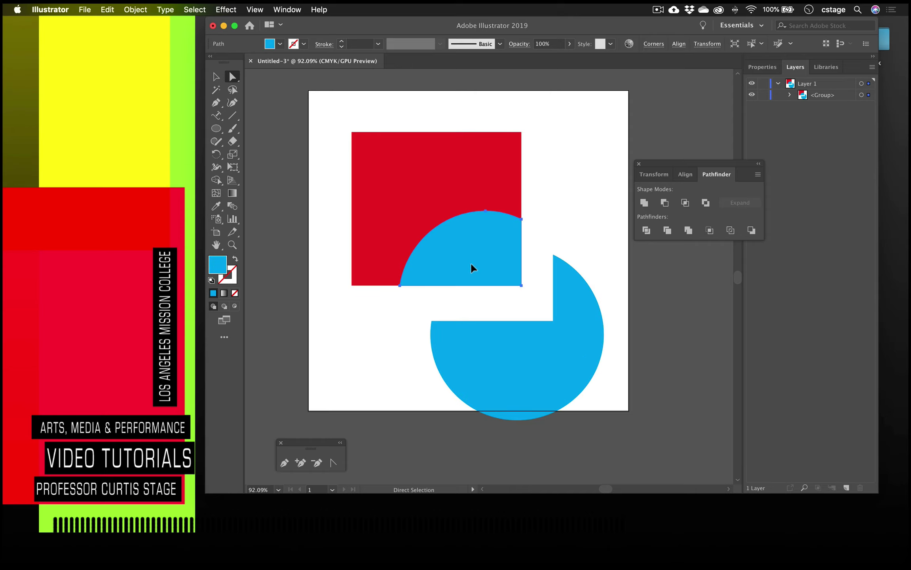
drag(471, 263, 479, 280)
drag(425, 214, 419, 196)
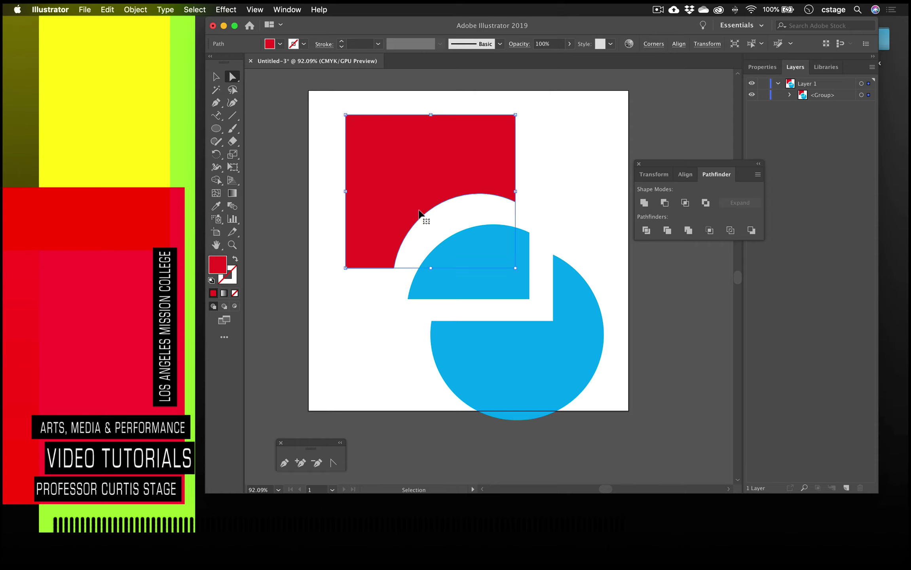
key(super+z)
key(super+z)
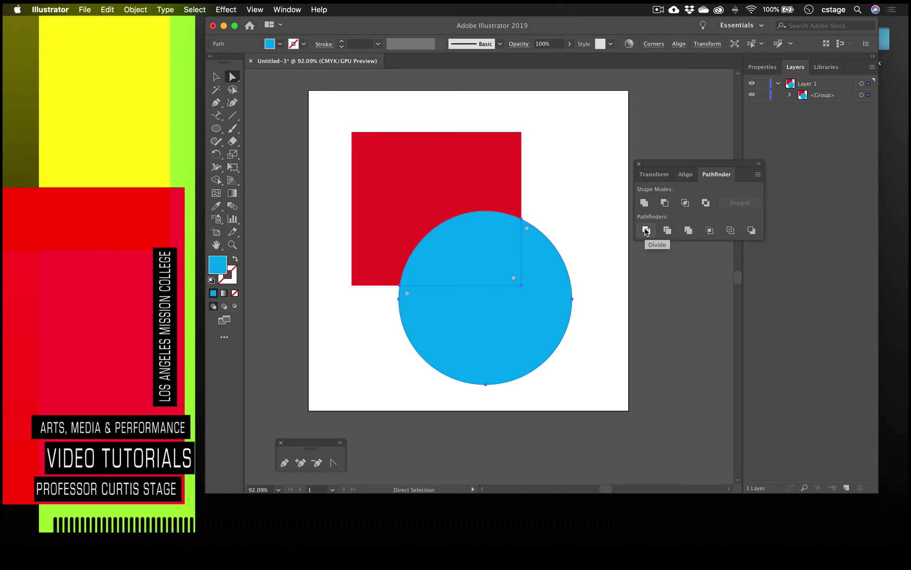
key(super+z)
key(super+z)
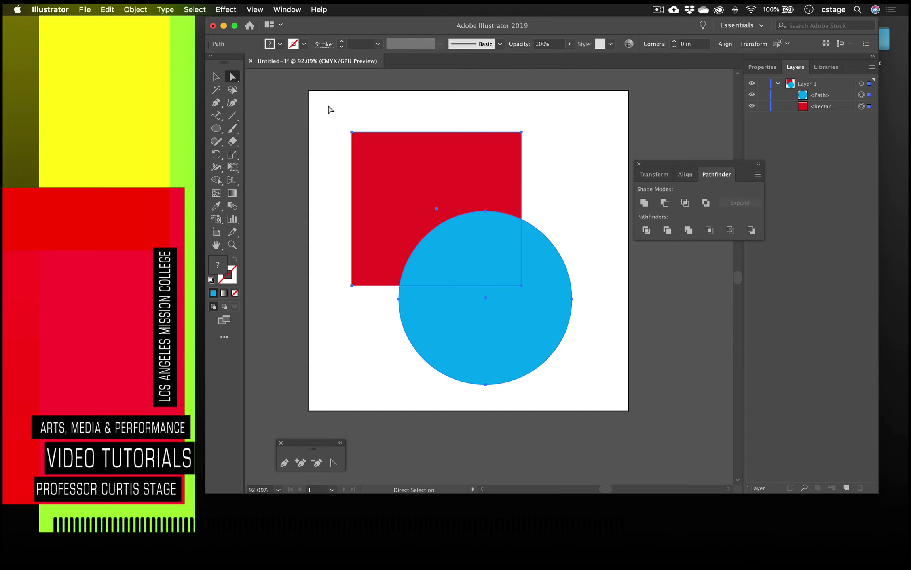
drag(330, 110, 594, 378)
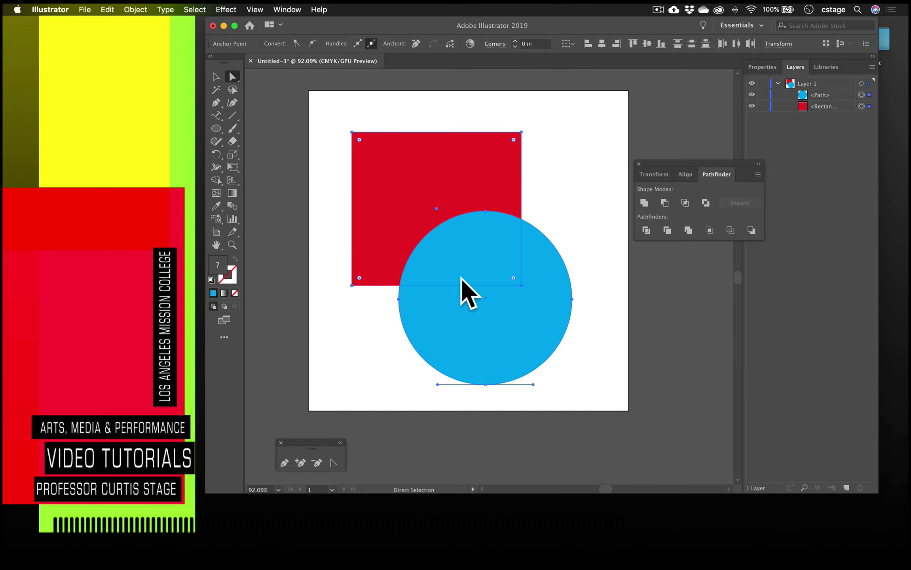
click(667, 231)
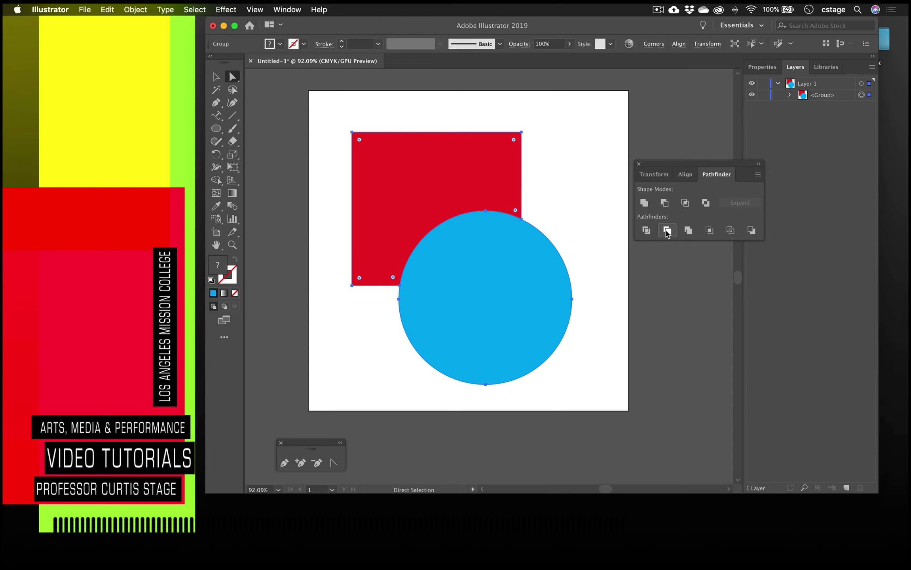
drag(496, 282, 516, 297)
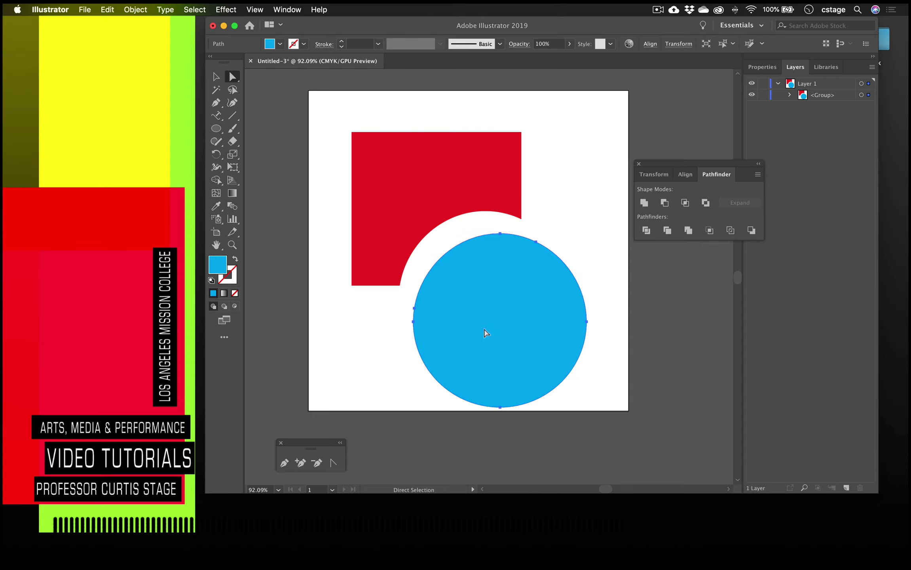
drag(507, 323, 498, 311)
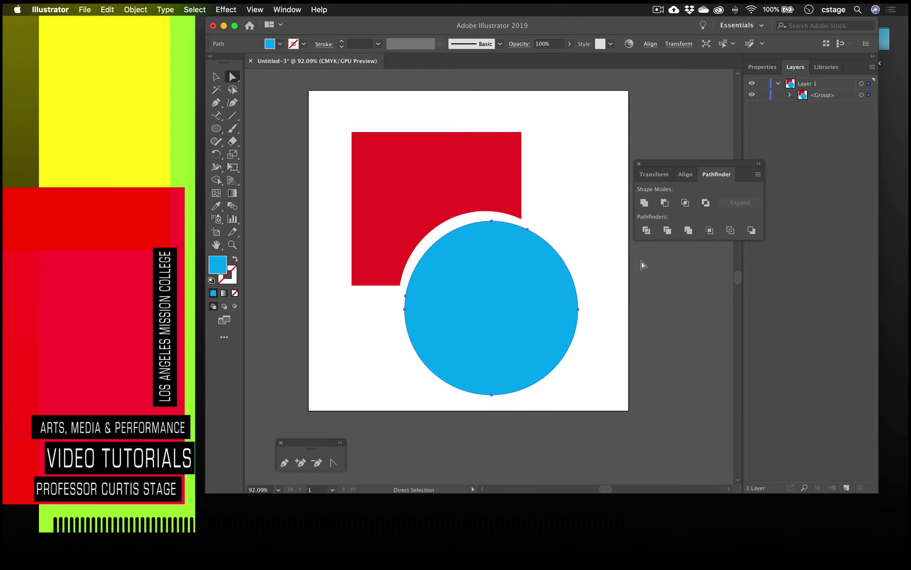
key(super+z)
key(super+z)
key(super+z)
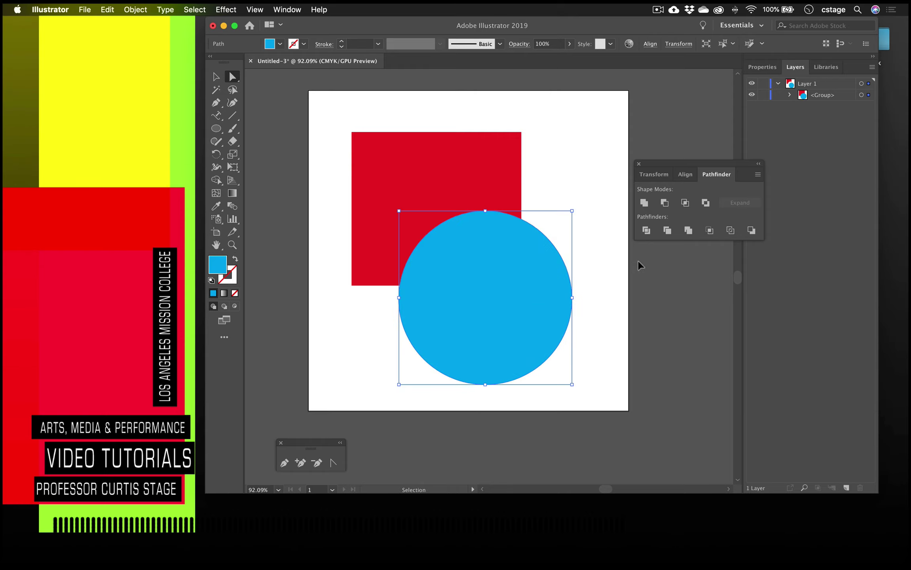
key(a)
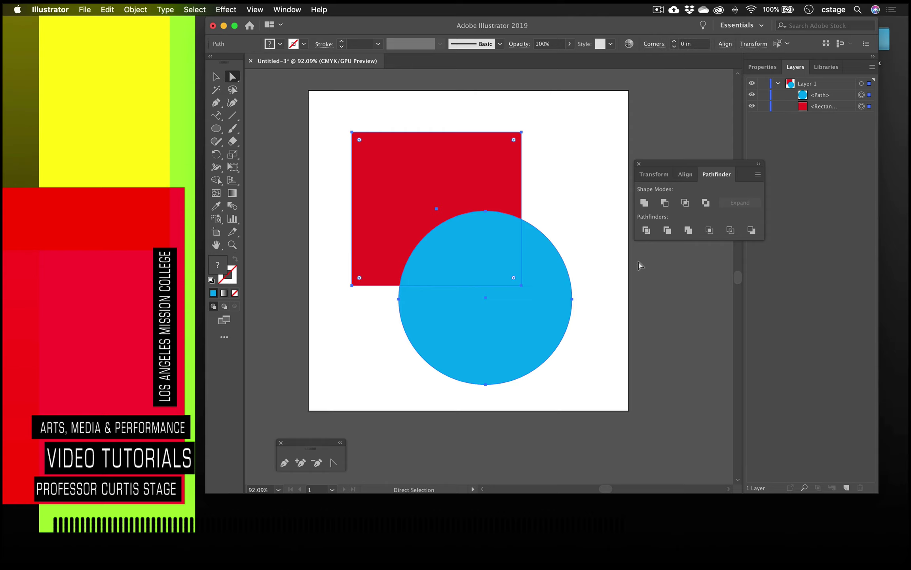
click(687, 231)
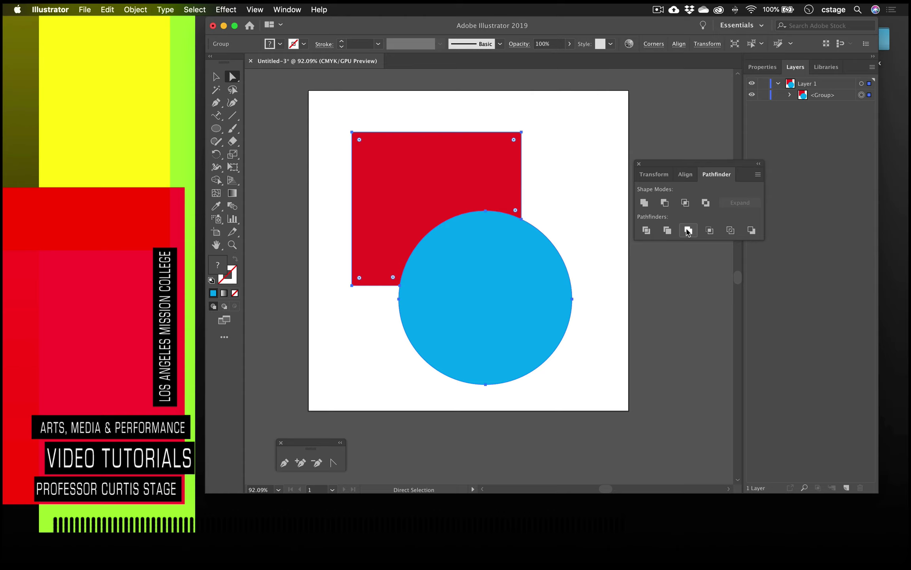
click(481, 240)
click(466, 230)
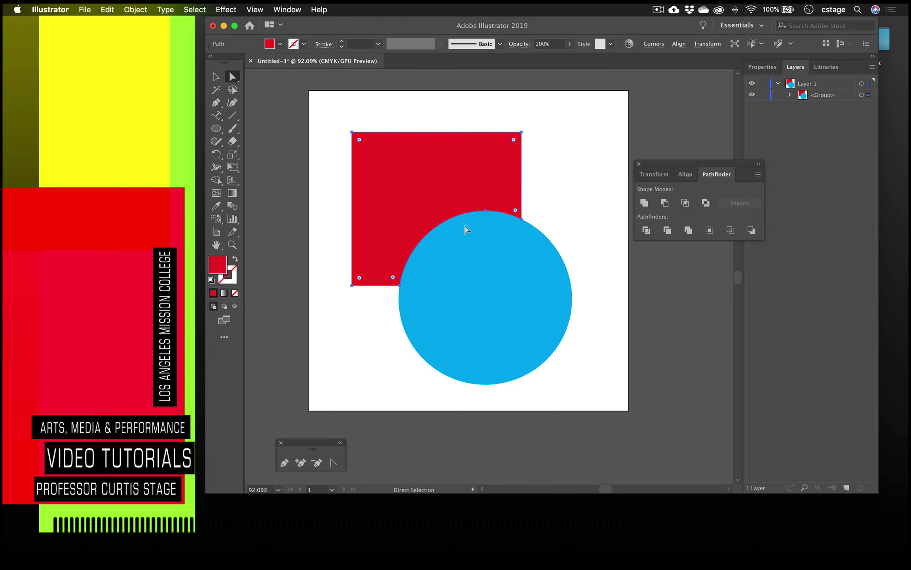
drag(454, 274, 484, 321)
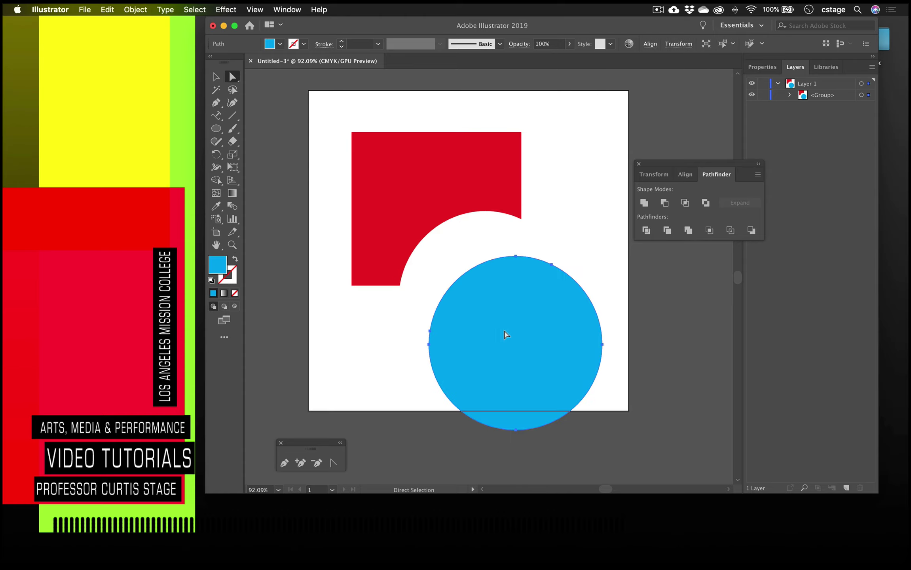
drag(406, 205, 399, 185)
drag(528, 352, 500, 317)
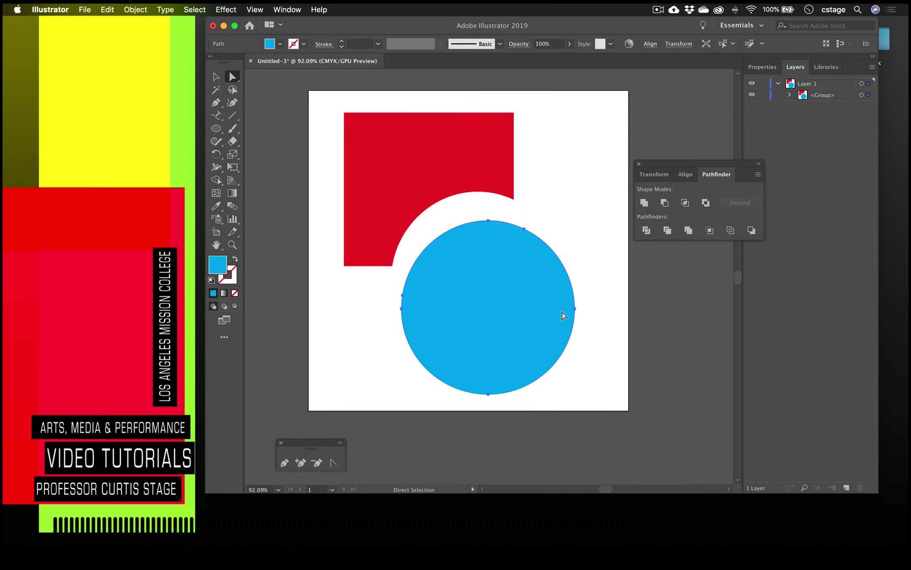
key(v)
key(super+z)
key(super+z)
key(super+shift+z)
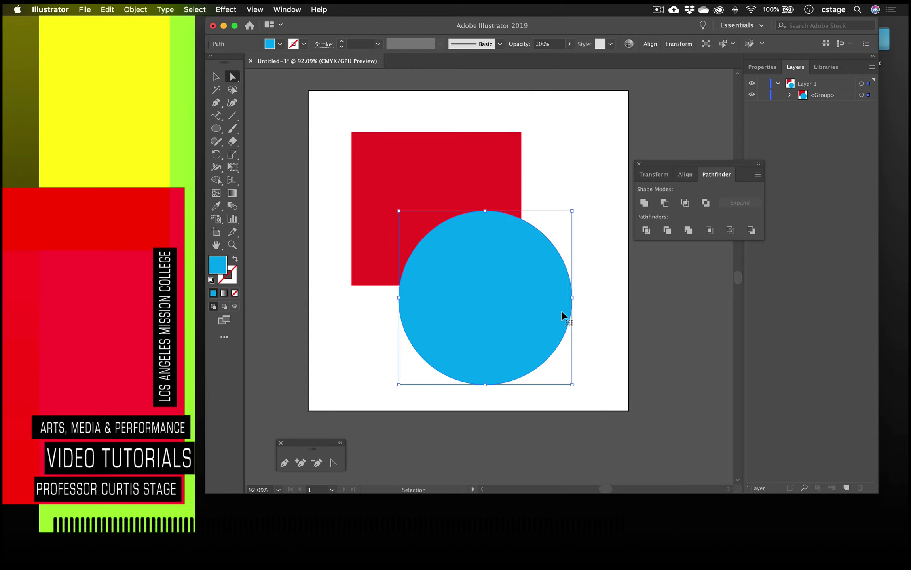
key(super+shift+z)
key(super+z)
key(super+z)
key(a)
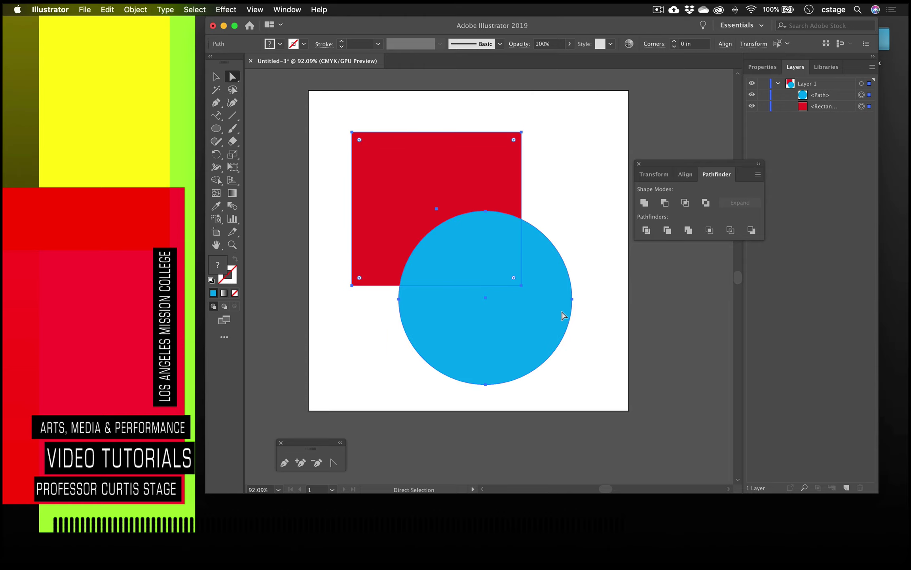
Crop the red square to the circle with Pathfinder Crop and move the group up-left.
click(709, 230)
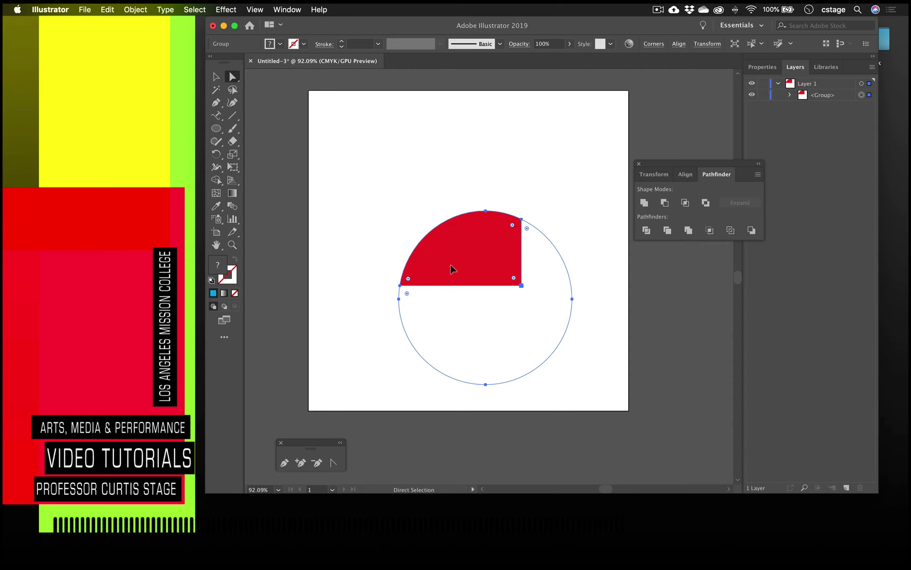
drag(452, 264, 434, 226)
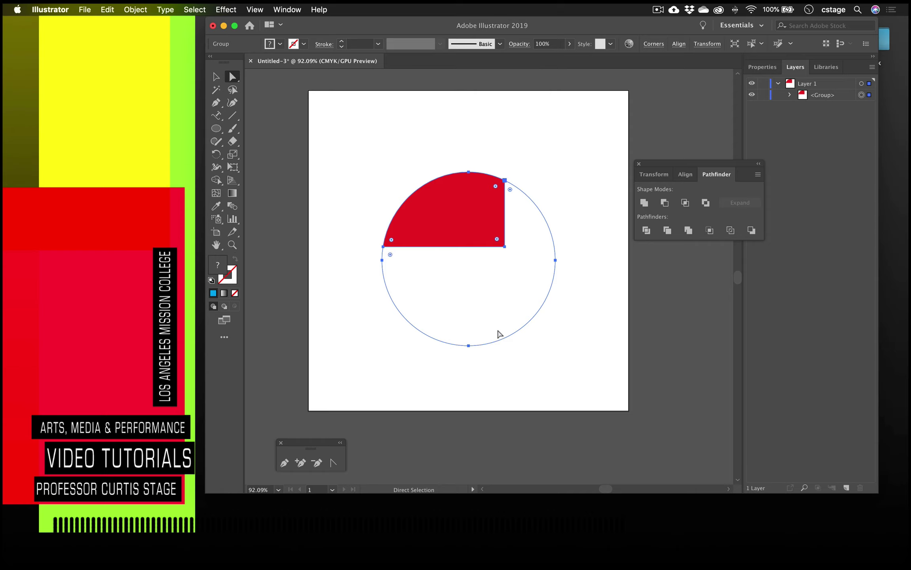
Set the cropped shapes' stroke to black at 10 pt weight.
click(304, 44)
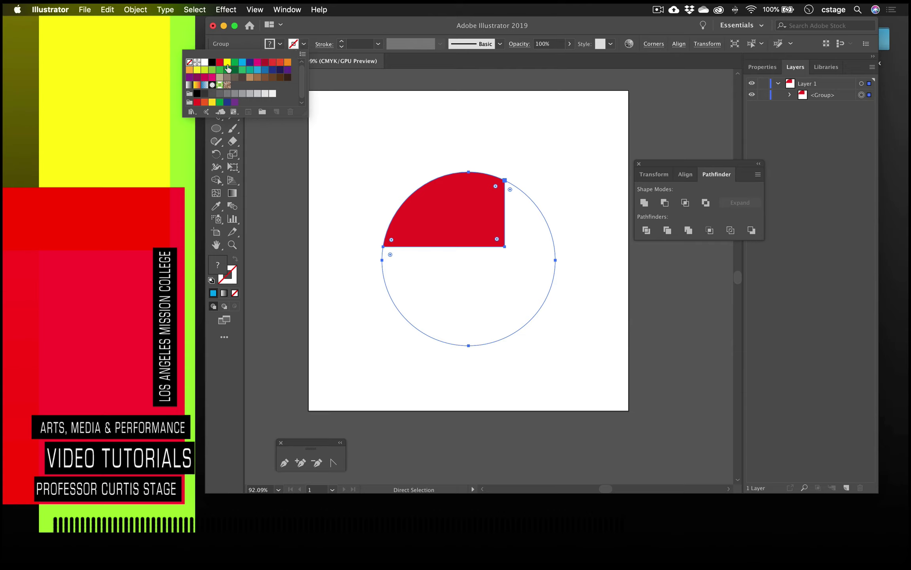
click(212, 62)
click(341, 41)
click(341, 41)
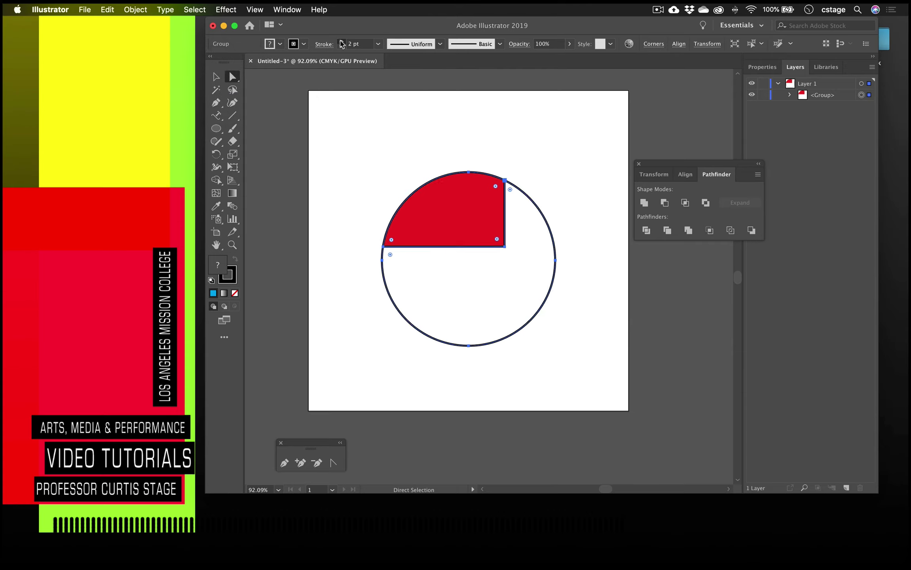
click(341, 41)
click(341, 41)
click(341, 41)
click(341, 41)
click(341, 41)
click(342, 41)
click(342, 41)
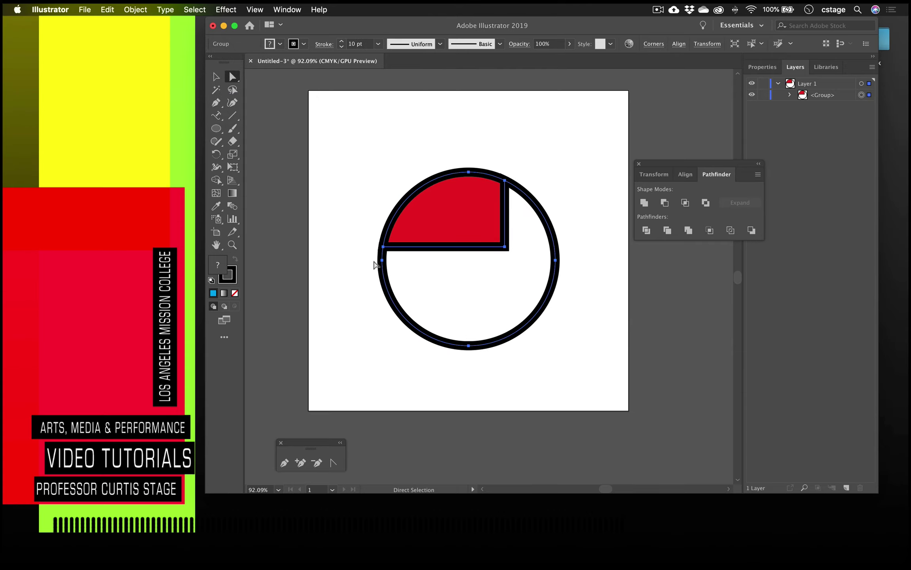
click(360, 295)
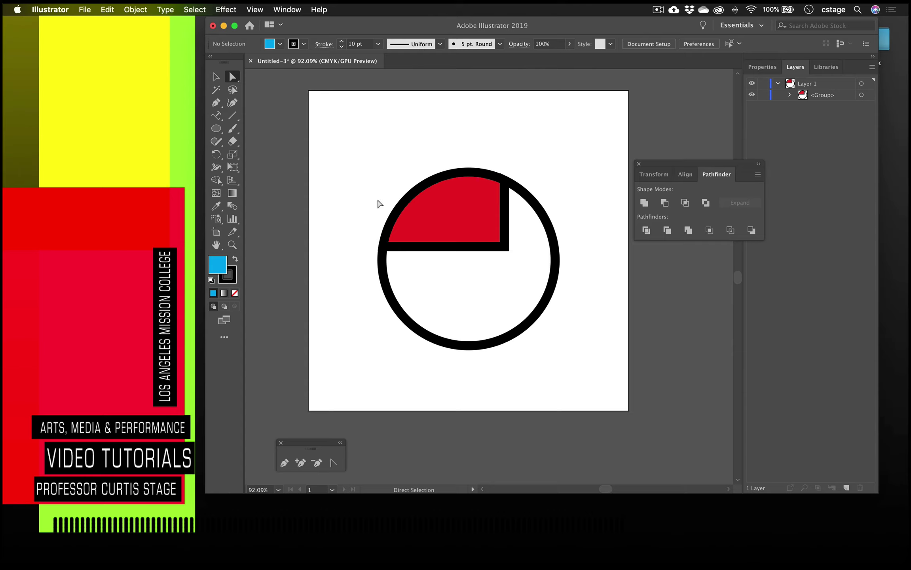
Drag the red shape's corner into a wedge and the inner black corner down-right.
click(449, 242)
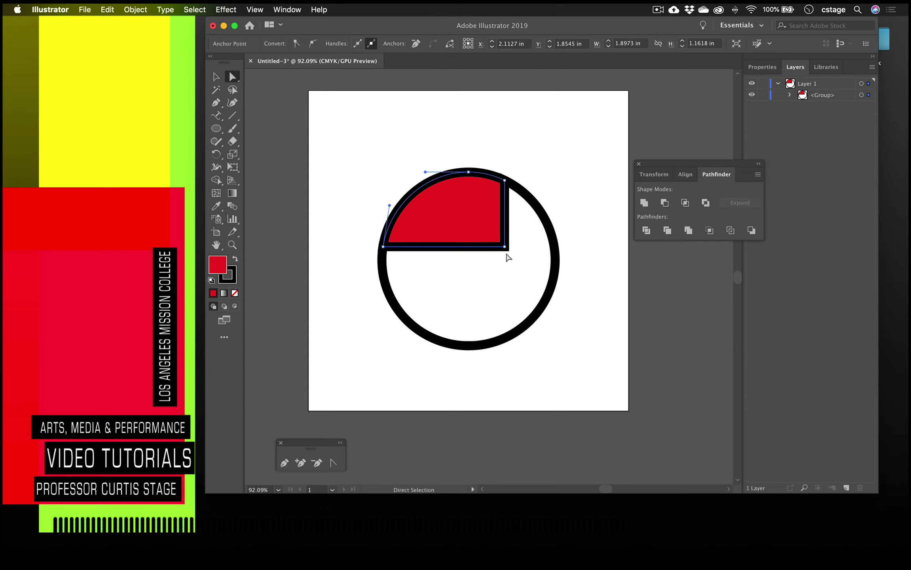
drag(505, 246, 454, 296)
mouse_move(508, 254)
mouse_down()
mouse_move(505, 248)
mouse_move(525, 275)
mouse_move(514, 295)
mouse_up()
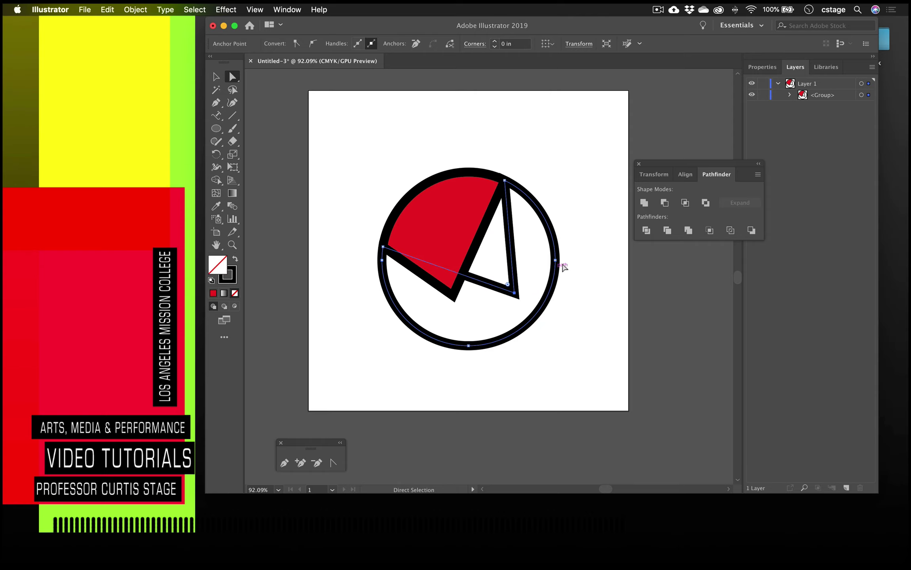
click(606, 249)
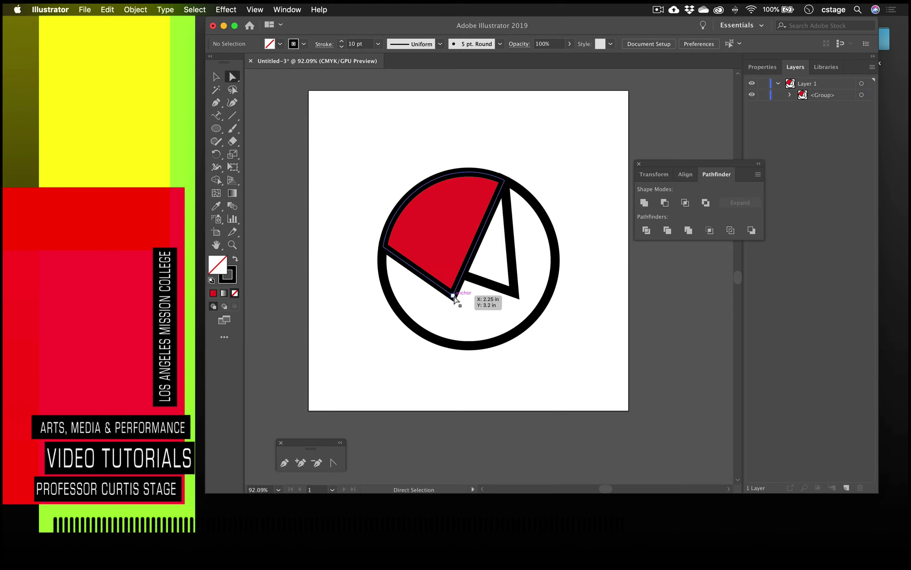
Lower the red wedge's bottom point and pull the black triangle's tip up-right.
drag(453, 298, 437, 303)
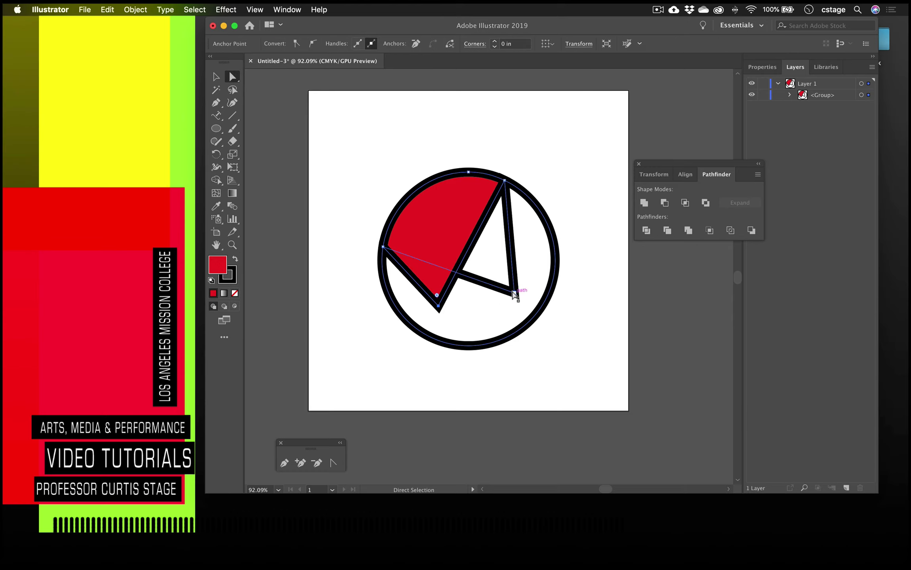
drag(515, 296, 519, 277)
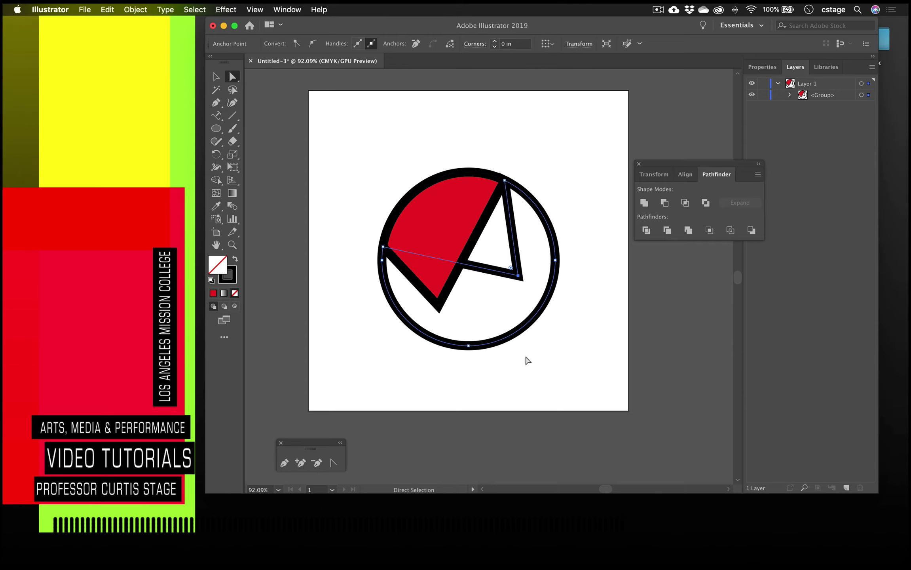
click(596, 375)
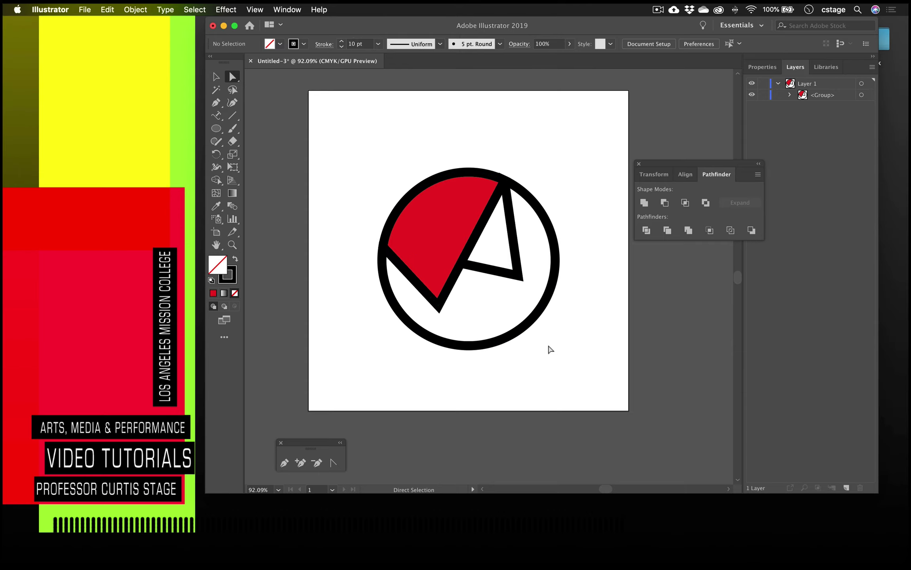
drag(438, 304, 436, 319)
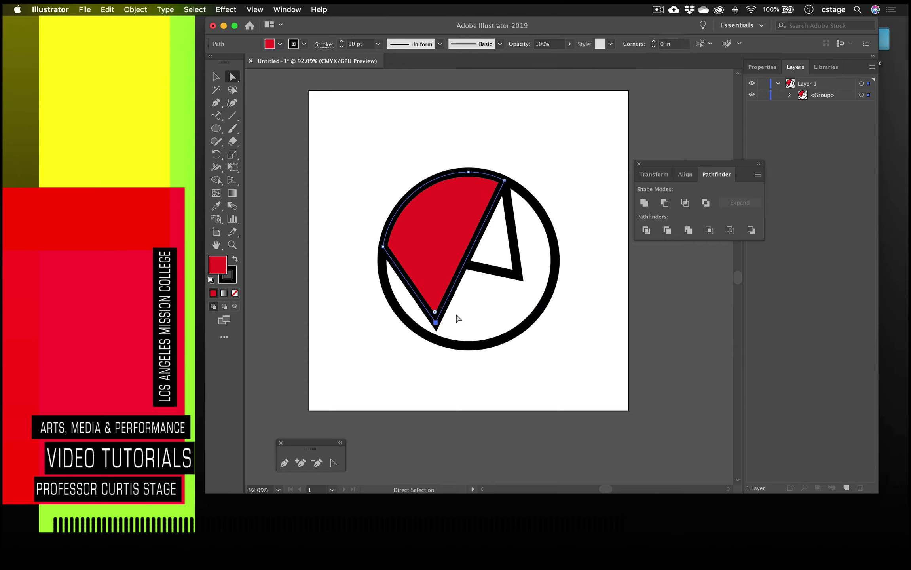
drag(517, 281, 529, 270)
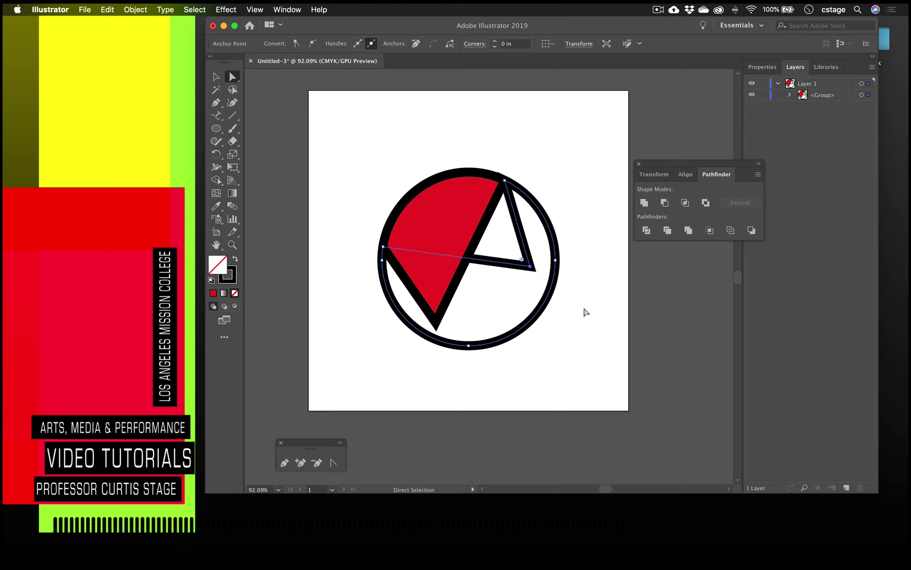
click(609, 357)
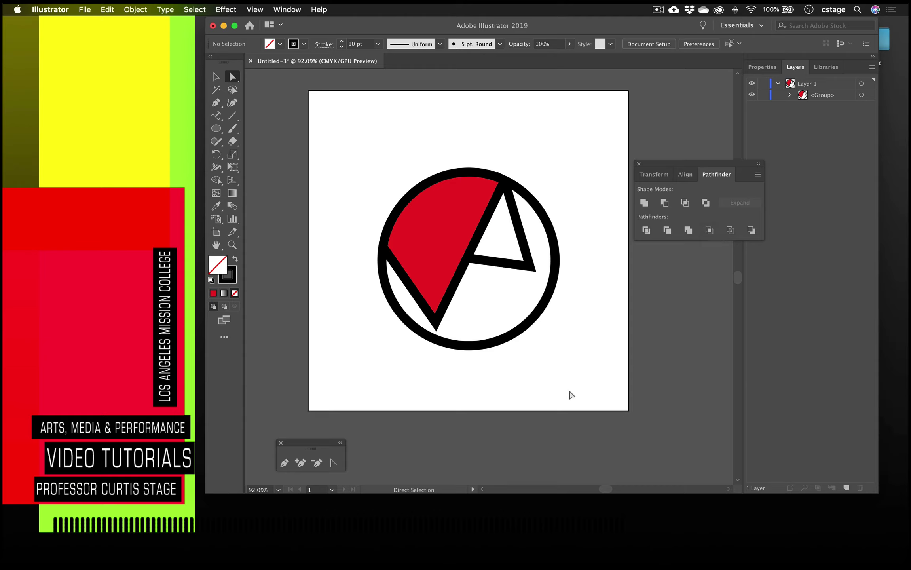
Move the Illustrator window about 150 px to the right.
drag(391, 24, 450, 26)
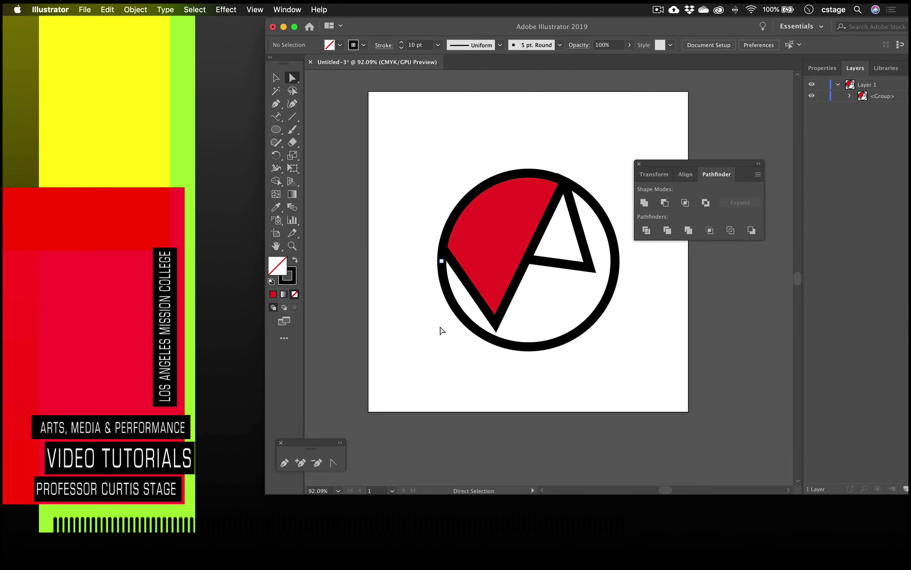